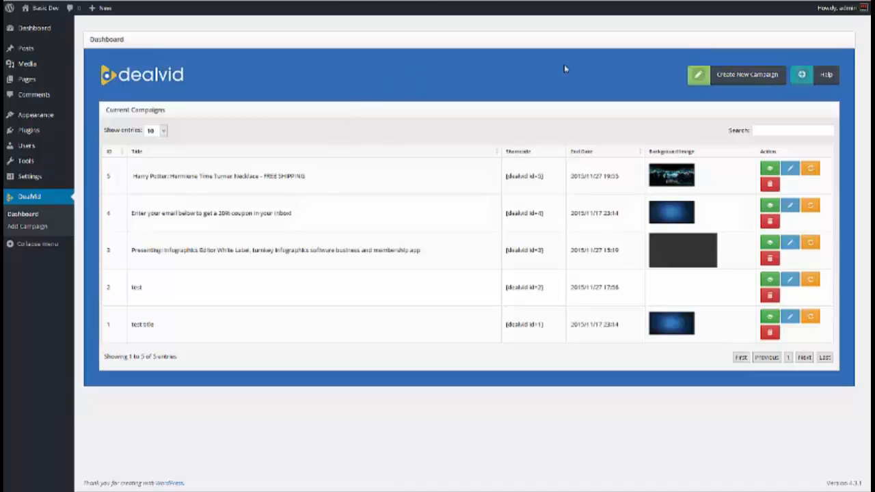
Create a new campaign and enter "Get DealVid at a discount price" as its title.
click(739, 79)
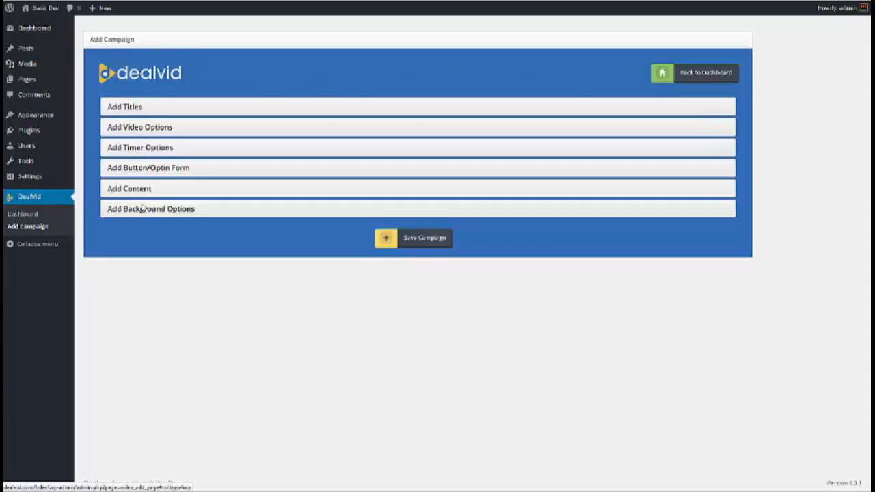
click(129, 107)
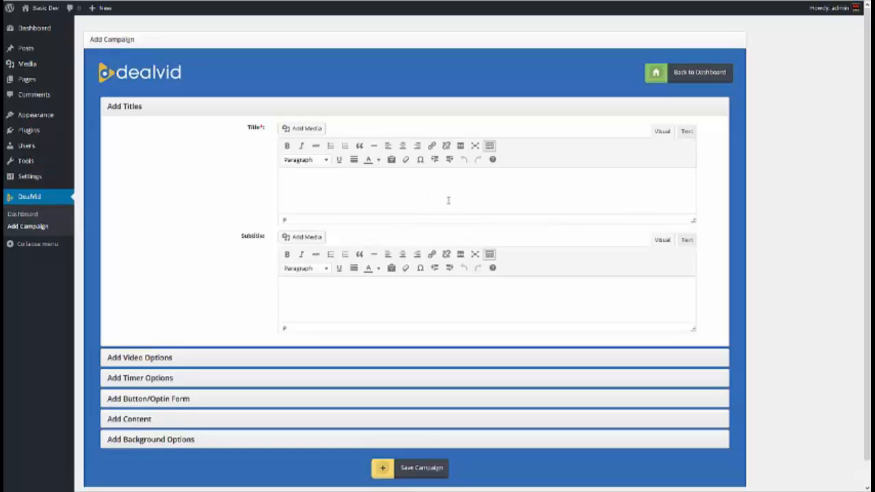
click(340, 185)
text(Get DealVid at a discount rpcie)
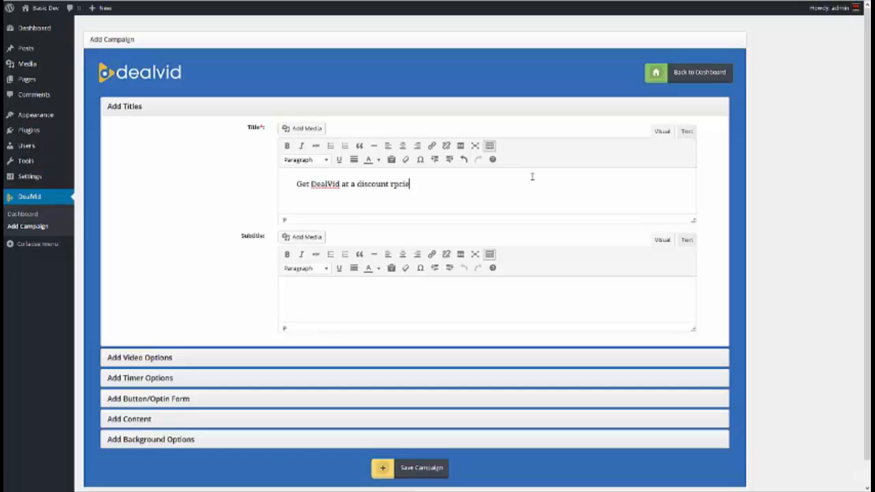
key(ctrl+a)
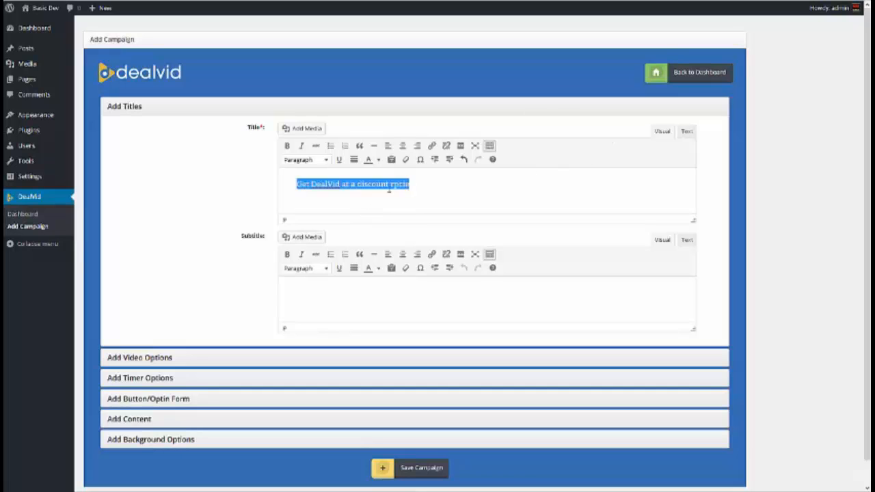
click(396, 186)
double_click(398, 184)
text(price)
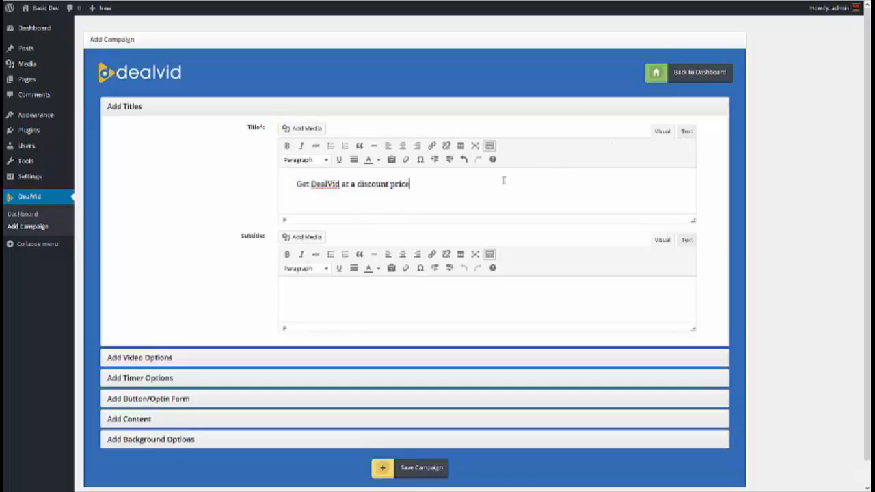
Center the whole campaign title and format it as Heading 1 in red.
key(ctrl+a)
click(403, 148)
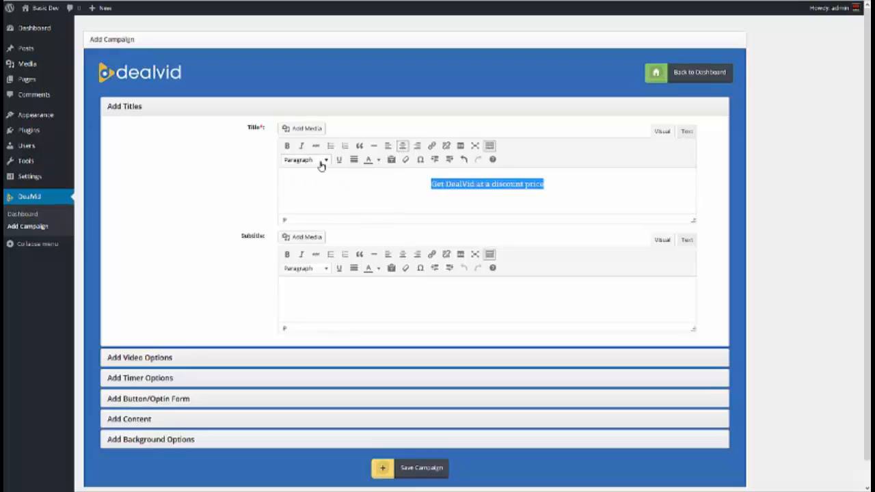
click(320, 160)
click(316, 200)
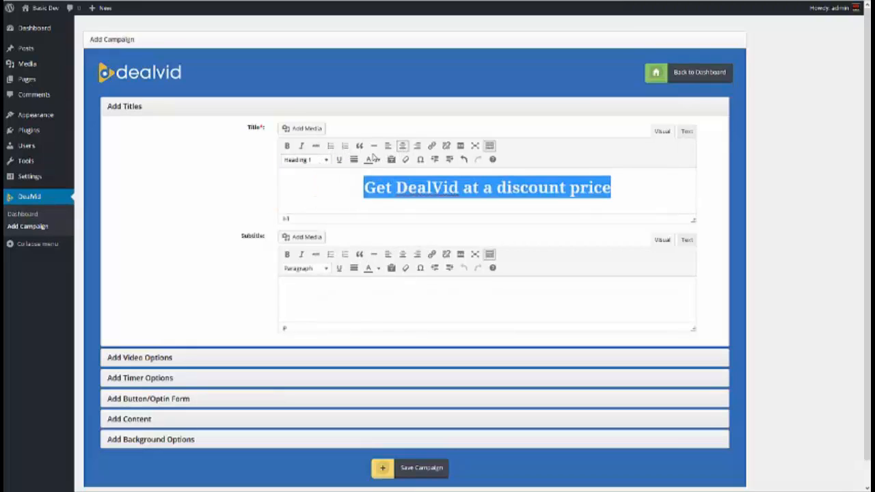
click(378, 159)
click(370, 191)
click(357, 177)
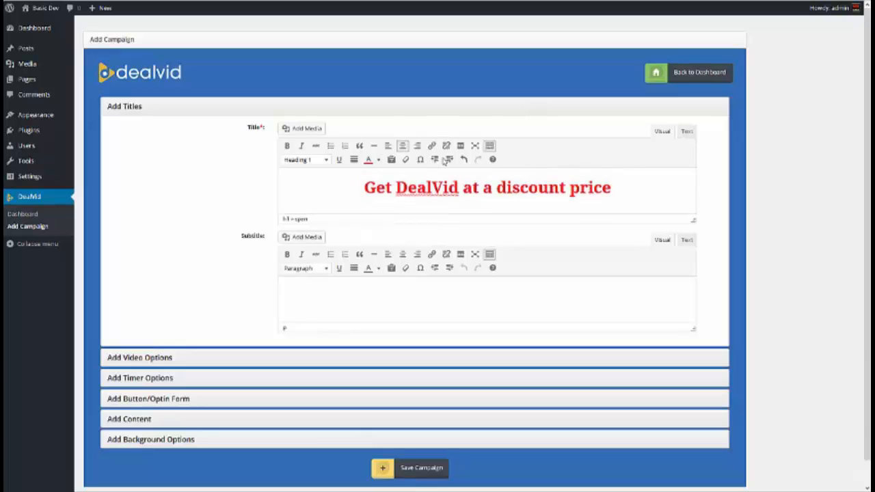
Insert the dvlogo.png image above the title text at full size, with its link set to None.
key(Return)
key(Return)
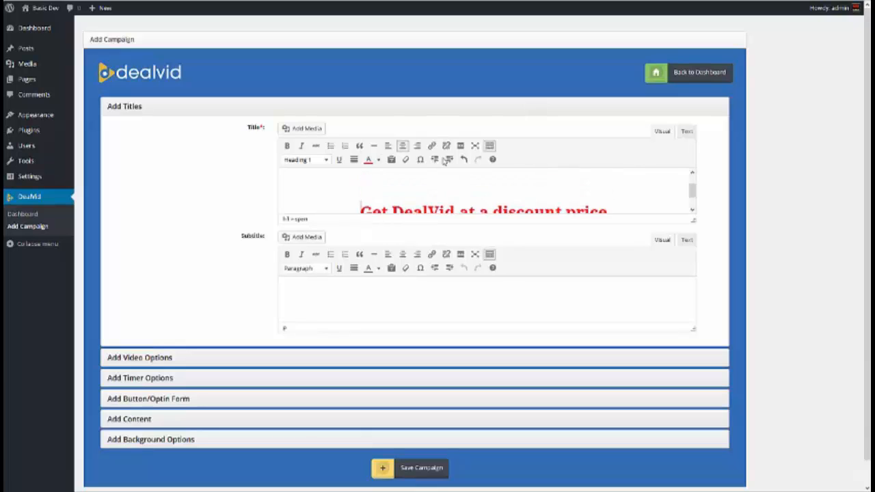
click(302, 131)
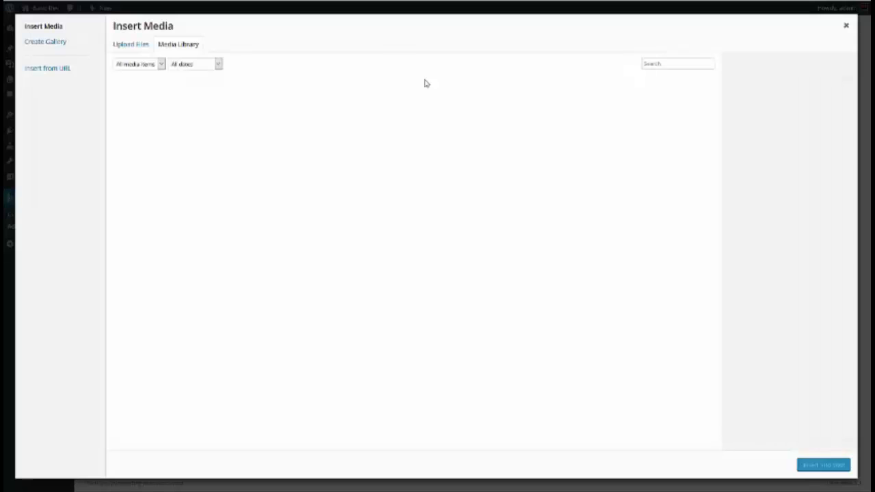
click(145, 48)
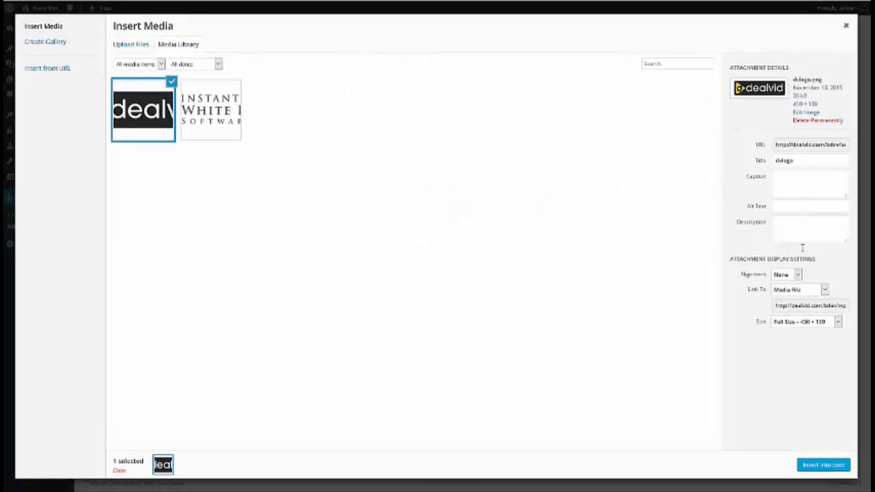
click(800, 289)
click(793, 324)
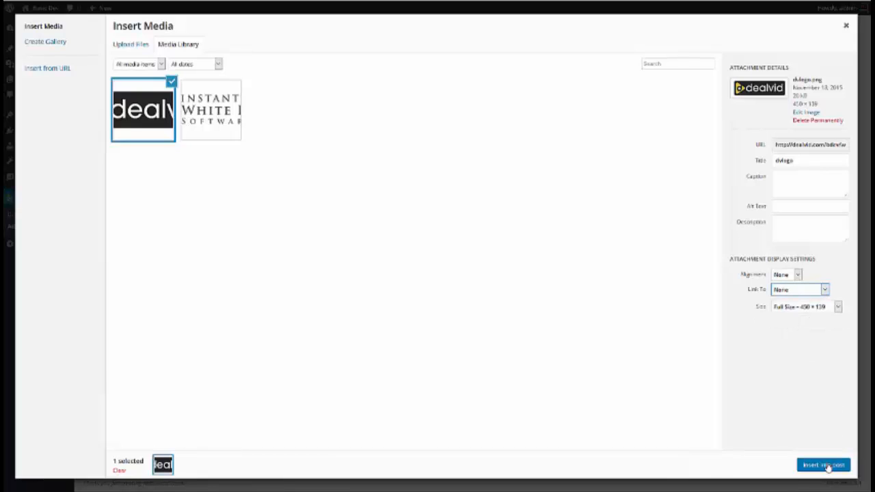
click(824, 465)
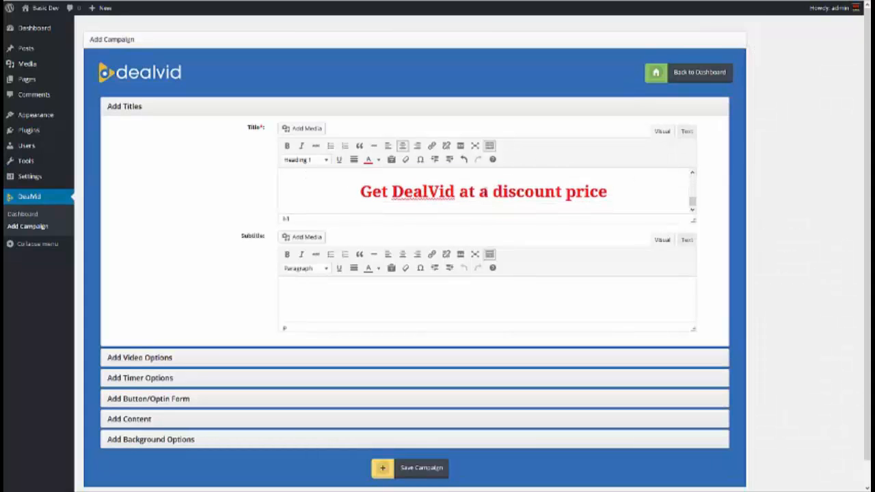
Enter the subtitle "This offer will run for 3 days only!" and make it bold and centered.
scroll(462, 266, down, 1)
click(437, 268)
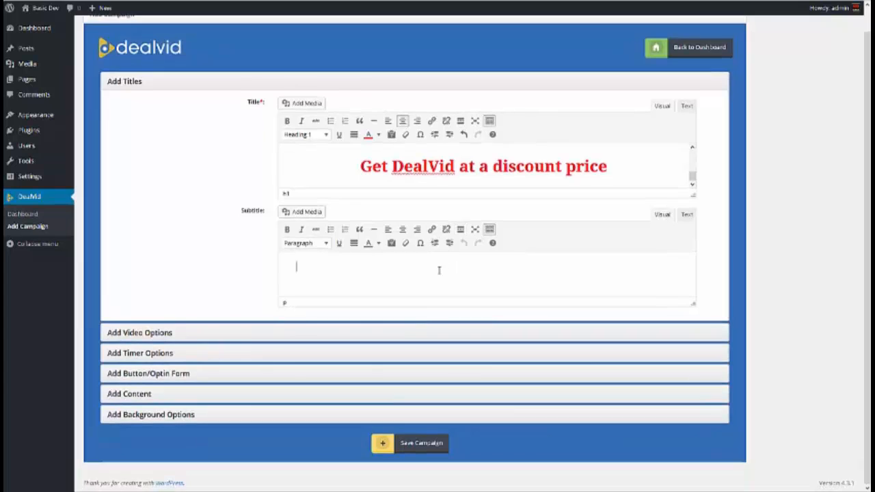
text(This offer will run for 3 days only!)
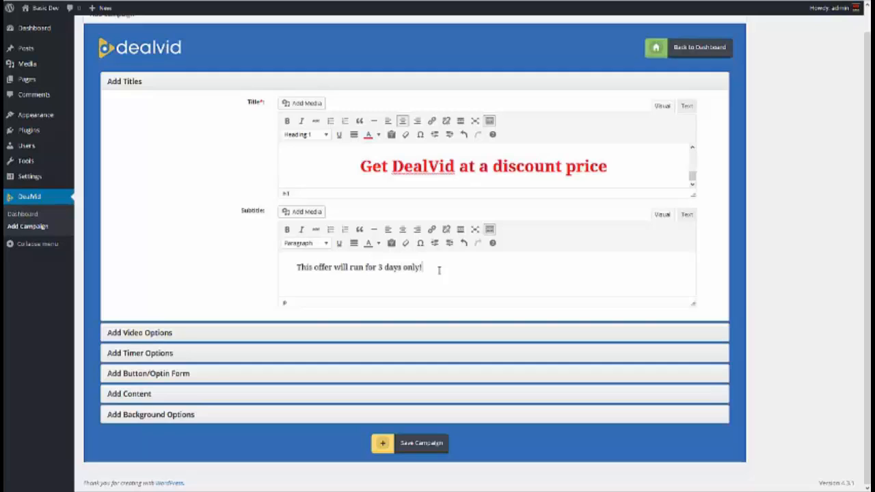
key(ctrl+a)
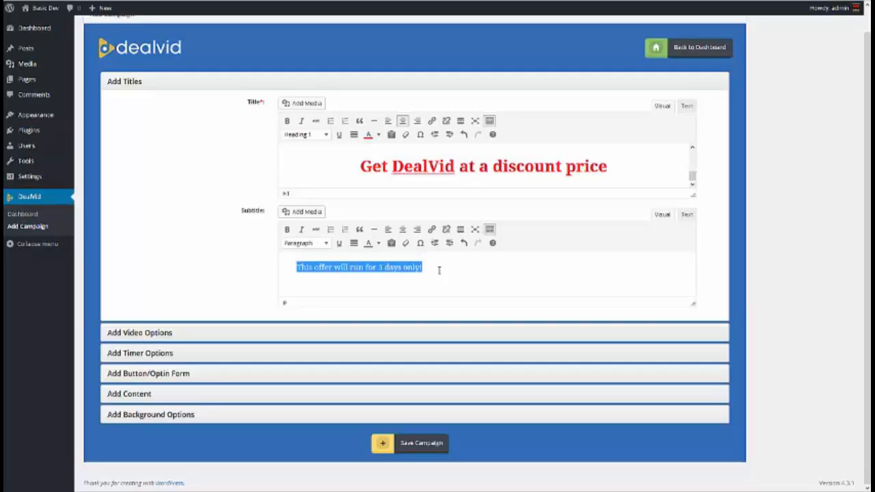
click(287, 229)
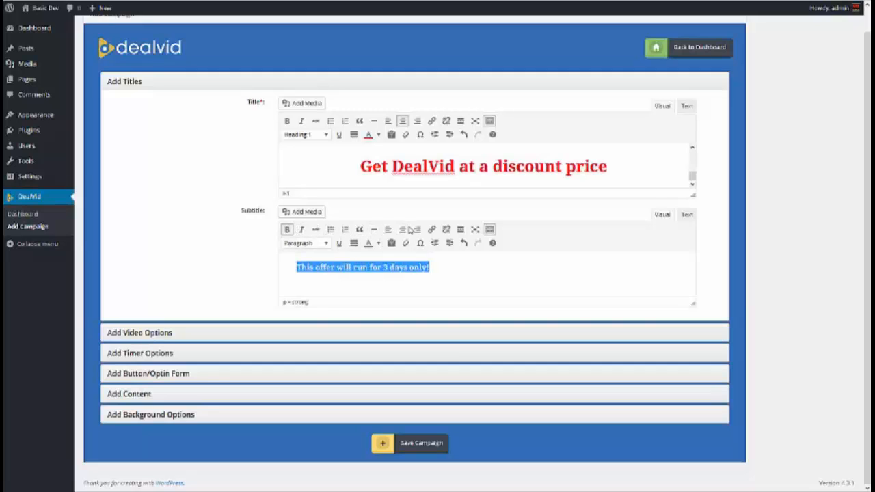
click(403, 229)
Set the campaign's video type to YouTube and fill the video ID with the third previously used entry.
click(144, 333)
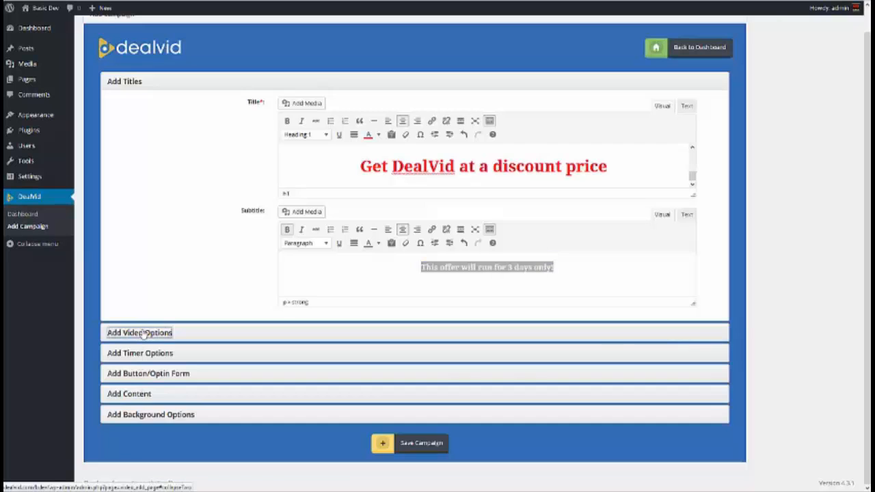
click(327, 358)
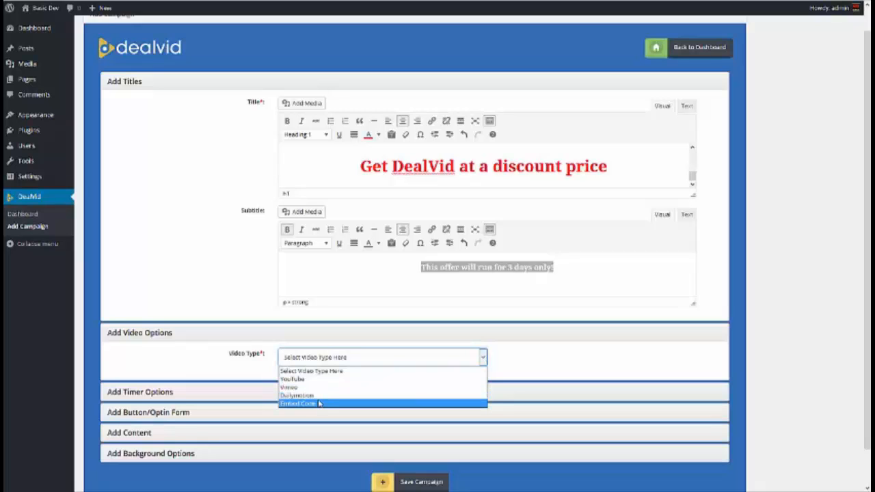
click(304, 380)
scroll(322, 352, down, 2)
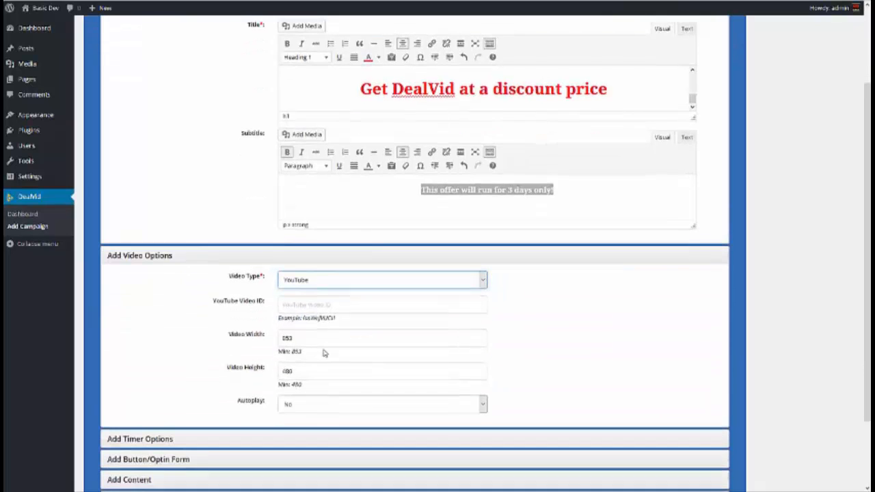
click(332, 295)
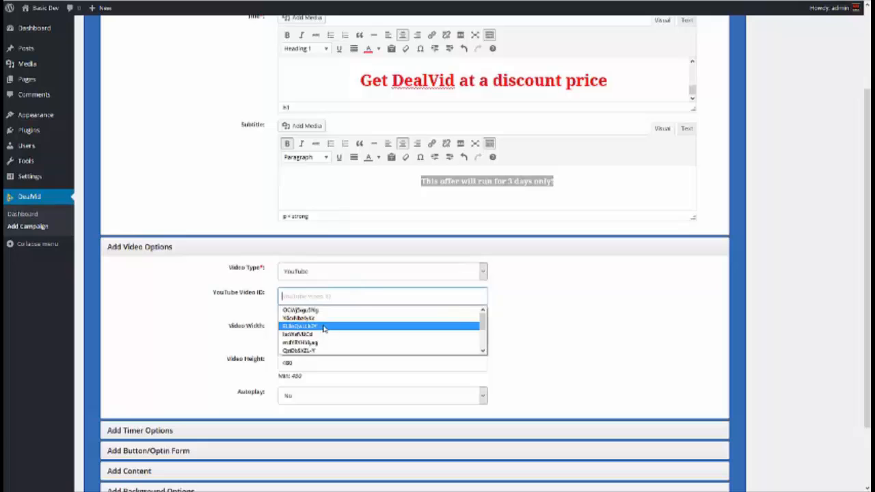
click(323, 327)
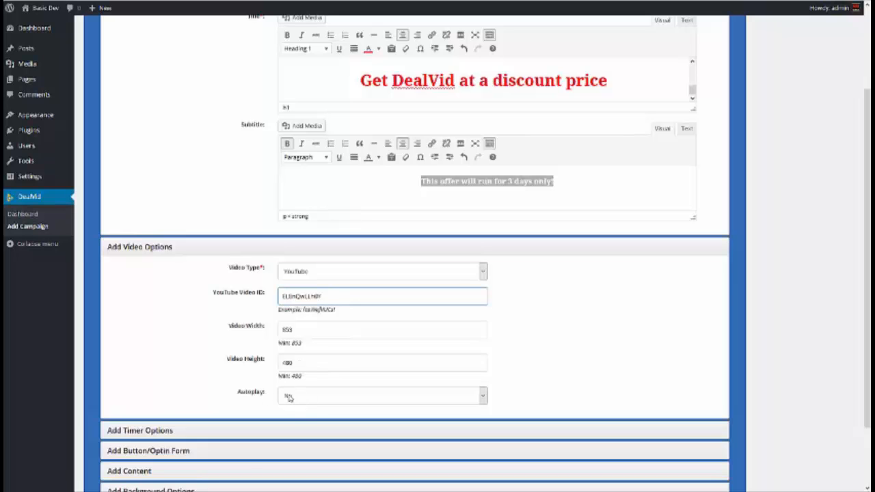
In the timer options, set the expiry time to 2015/11/21 13:19.
scroll(220, 312, down, 1)
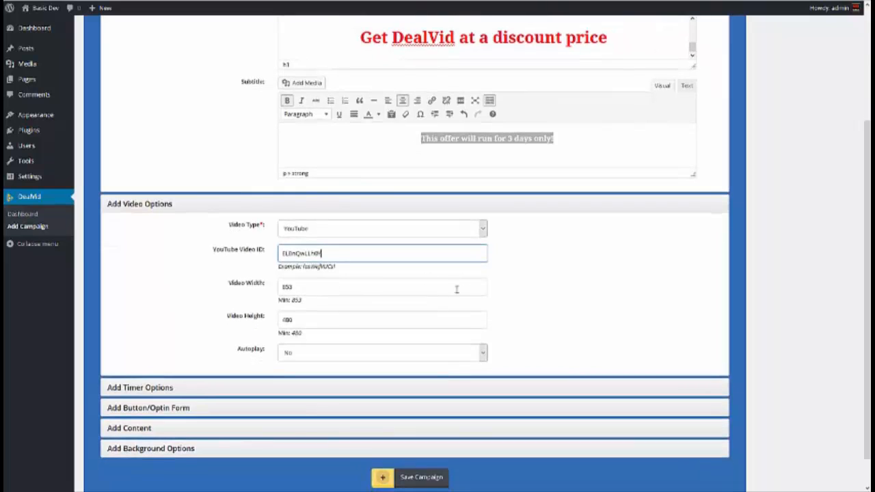
scroll(547, 260, down, 1)
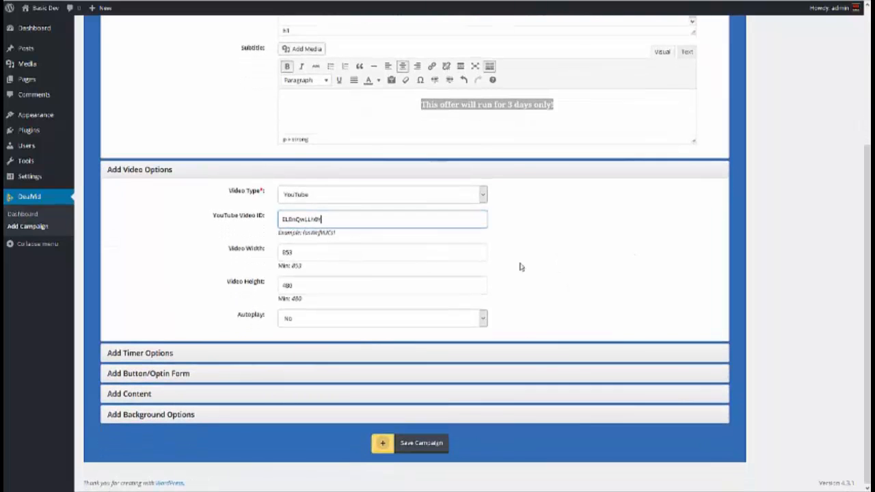
click(157, 353)
scroll(185, 298, down, 2)
scroll(184, 296, down, 1)
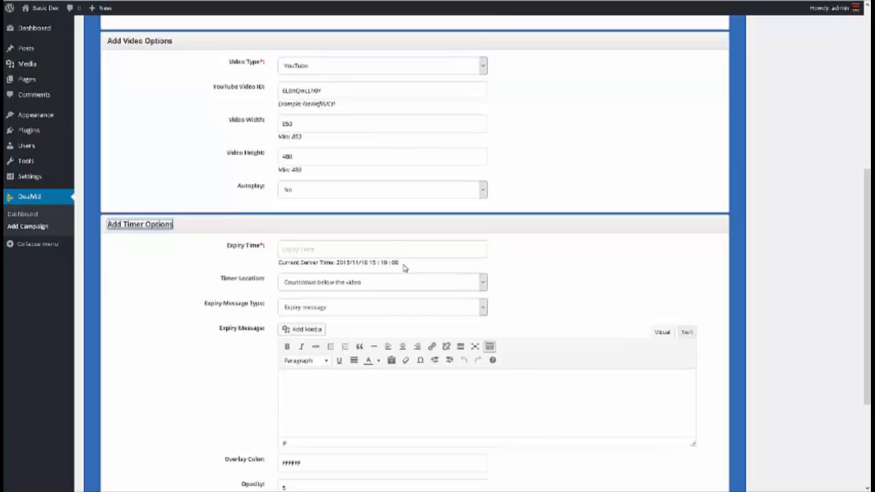
drag(402, 267, 301, 267)
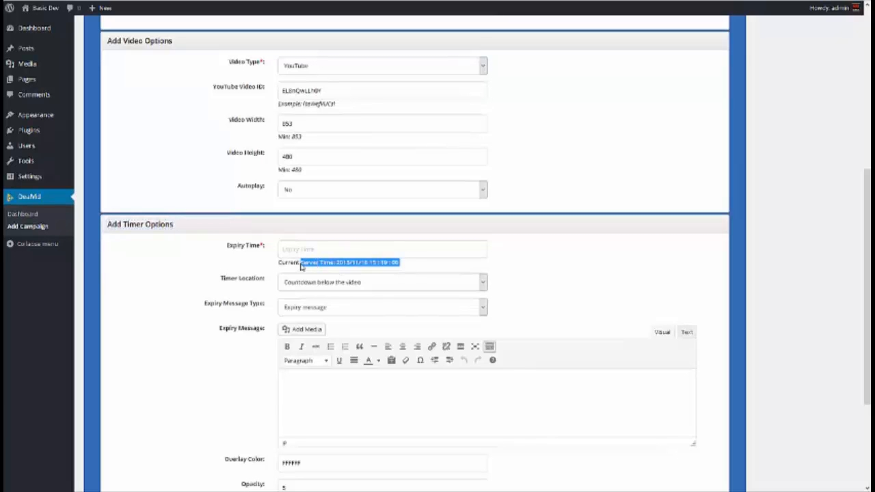
click(302, 267)
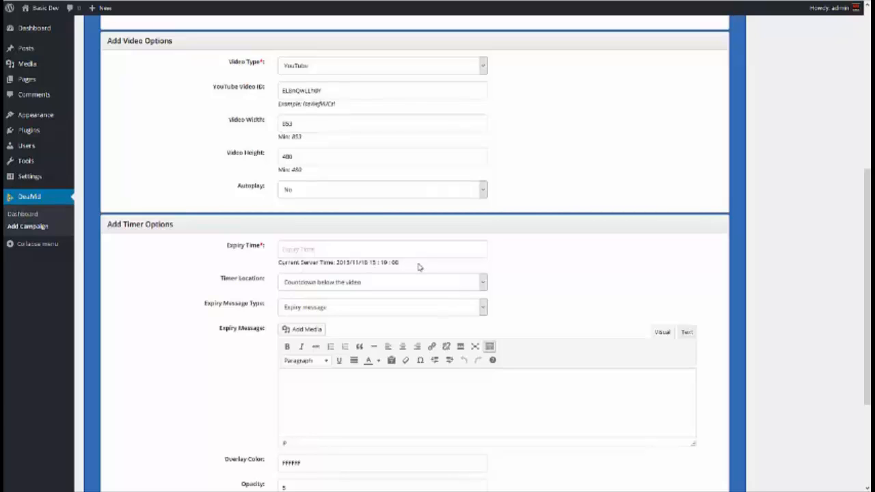
click(325, 249)
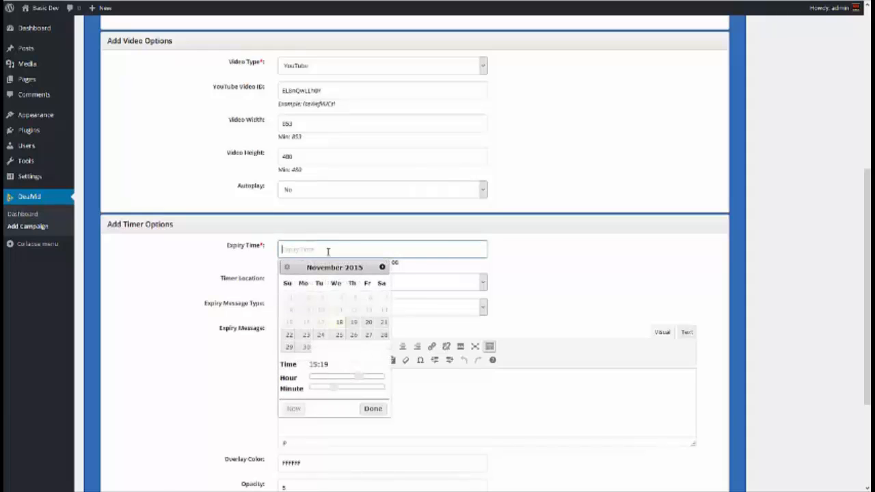
click(385, 323)
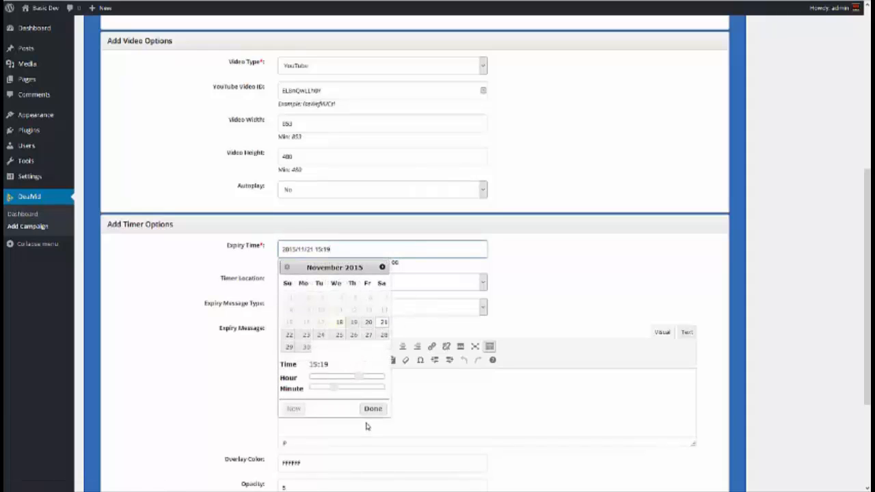
mouse_move(358, 377)
mouse_down()
mouse_move(349, 381)
mouse_move(358, 384)
mouse_up()
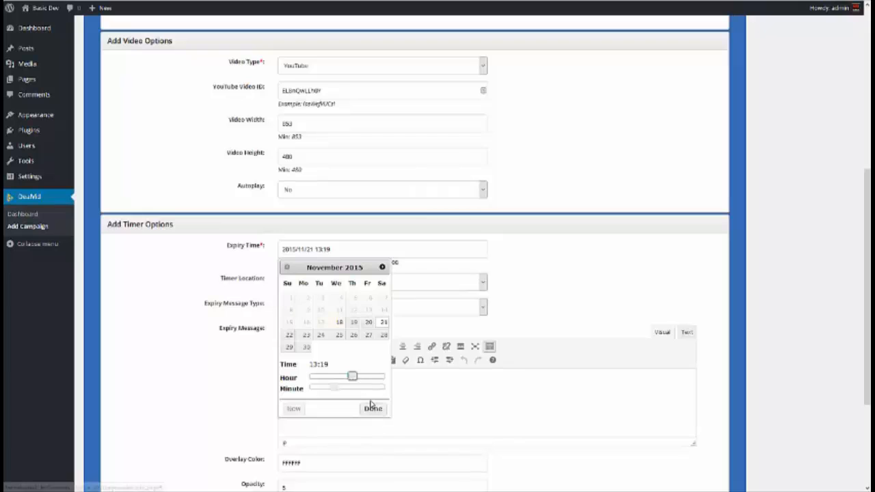
click(372, 408)
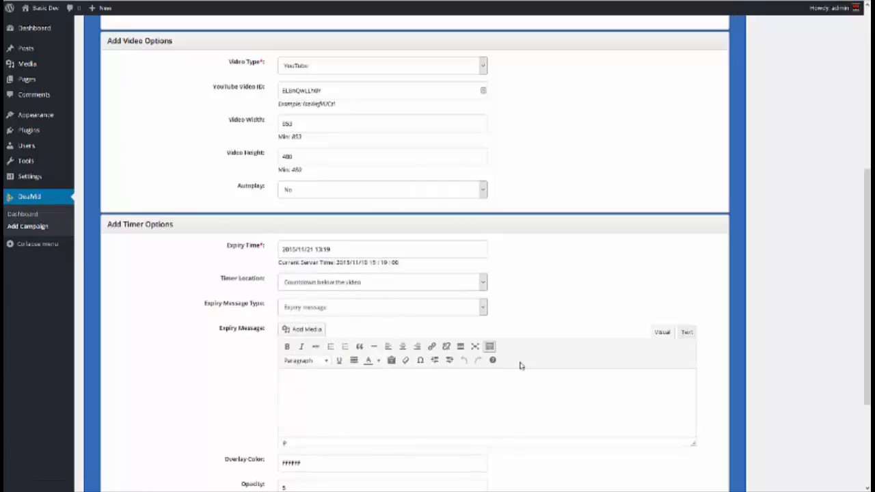
Keep the timer location as "Countdown below the video" and set the expiry message type to Expiry URL.
click(360, 284)
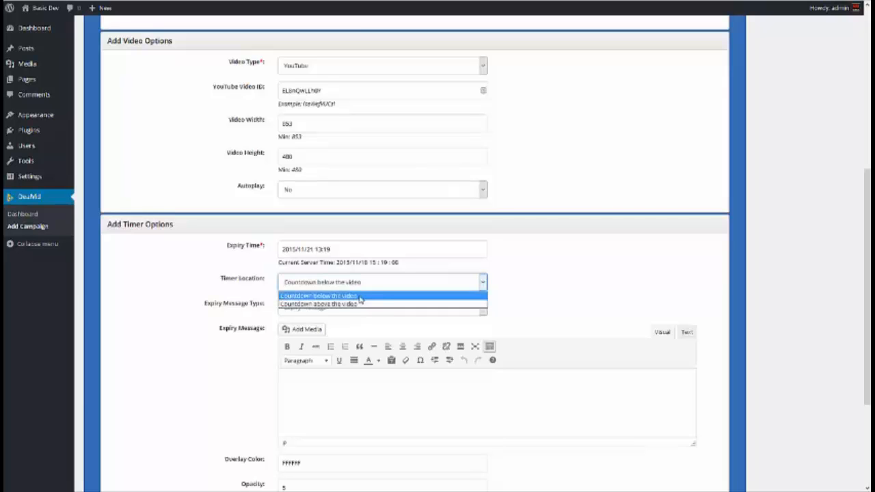
click(360, 297)
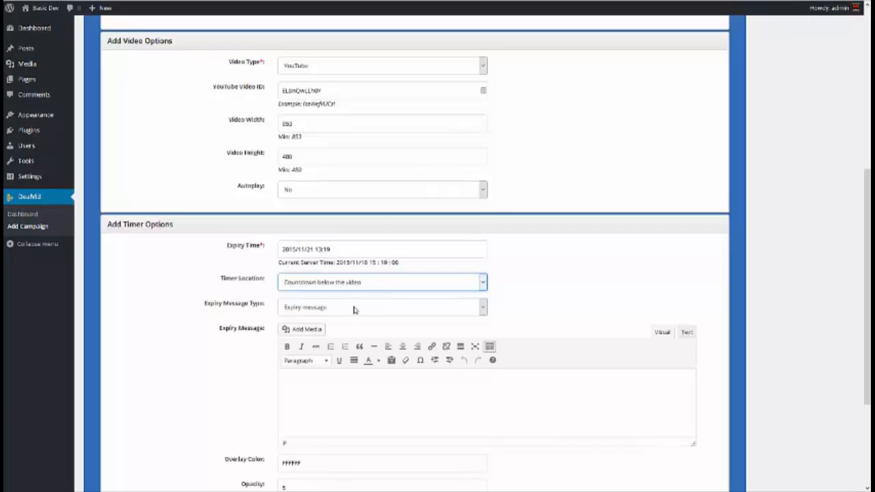
click(353, 309)
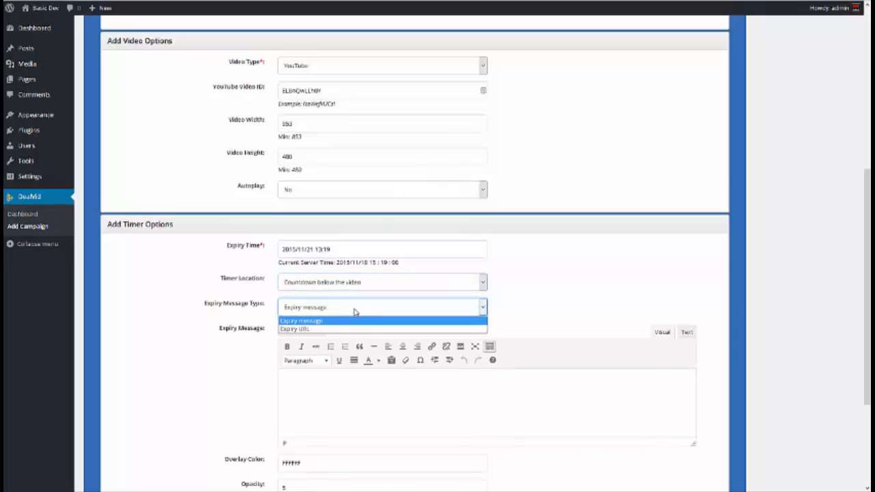
click(293, 329)
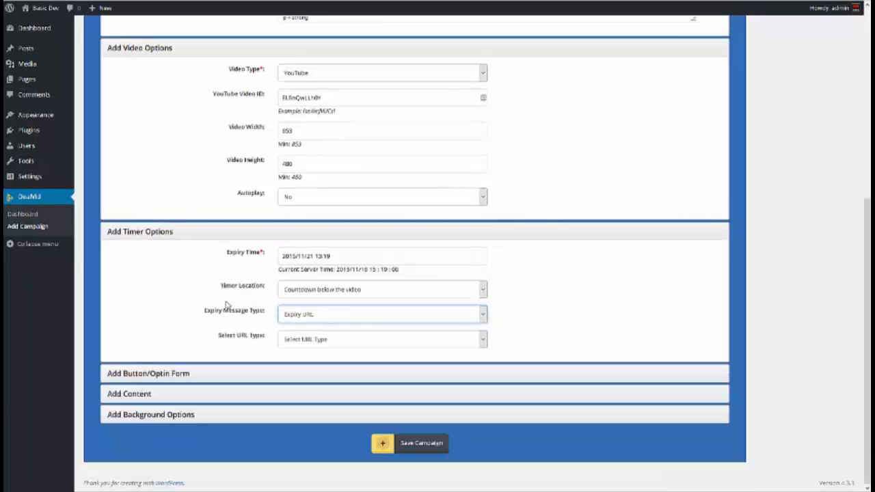
Try the WordPress Pages and Custom Link options as the URL type for the expiry redirect.
click(300, 340)
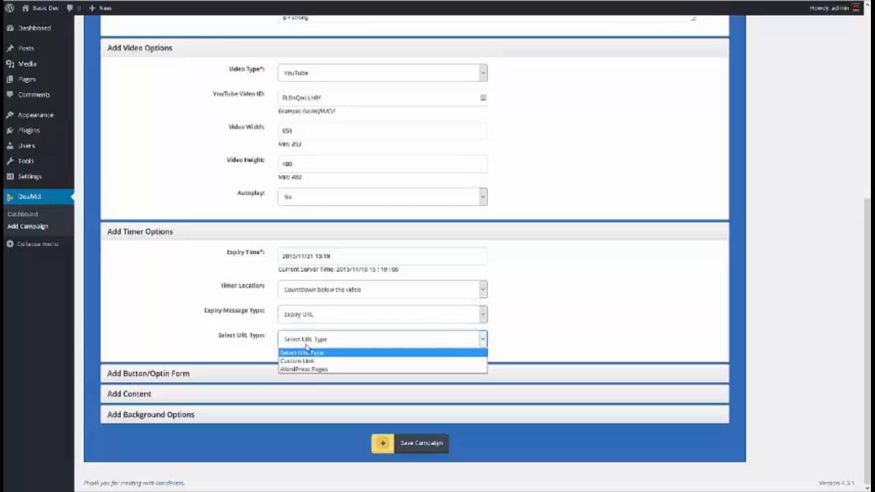
click(306, 370)
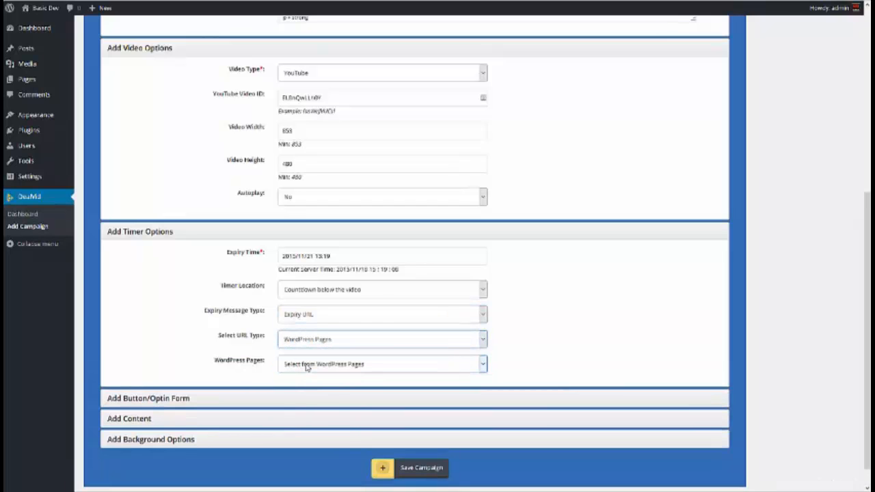
click(352, 368)
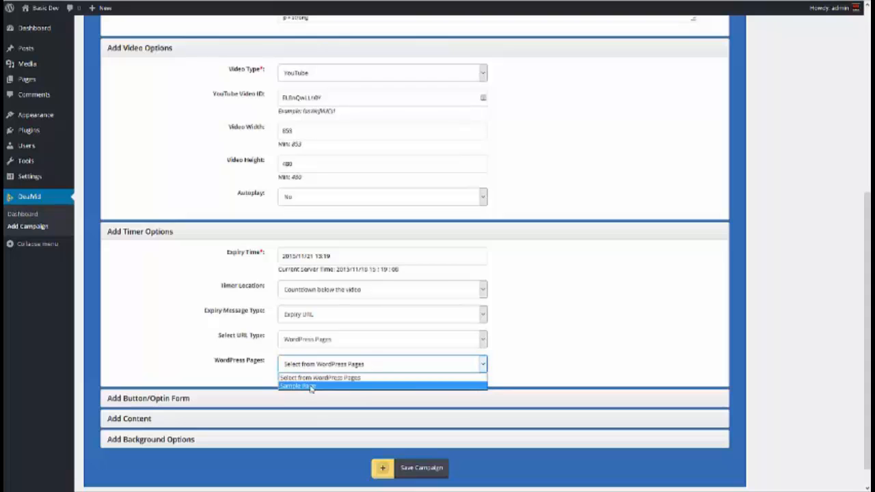
click(311, 340)
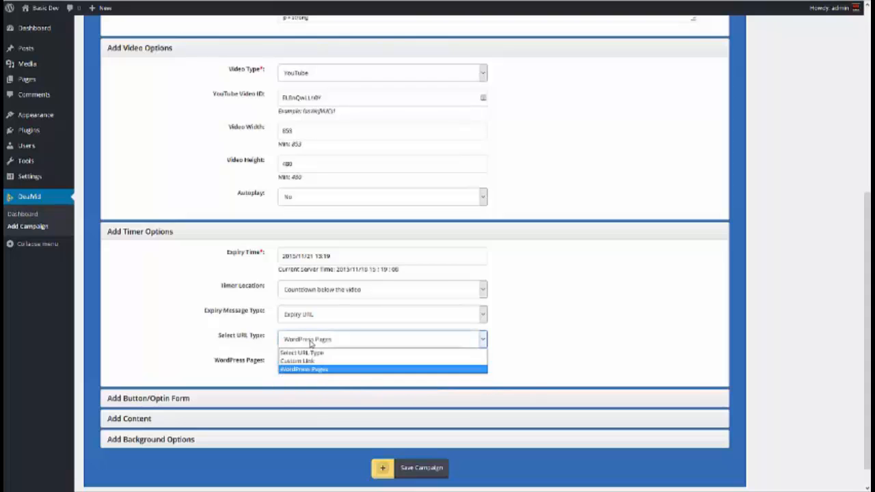
click(311, 345)
click(311, 345)
click(311, 359)
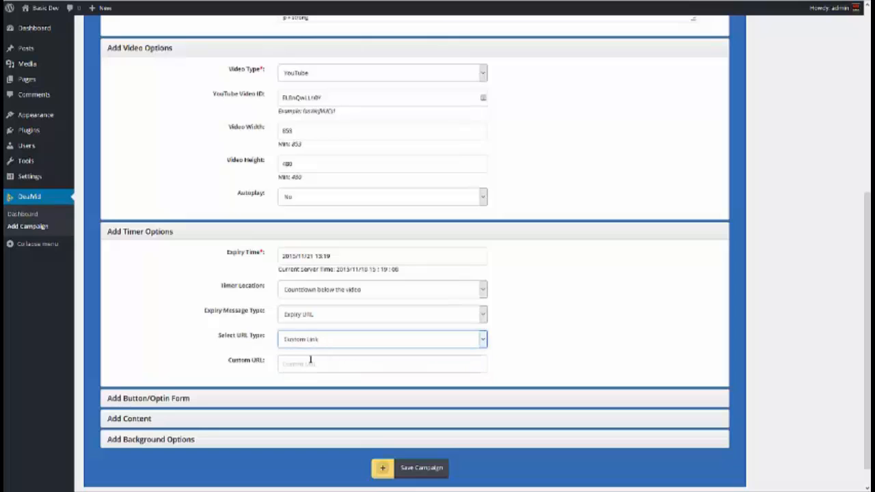
click(314, 365)
Set the expiry message type to "Expiry message" and enter the message "Sorry, this deal has expired!".
click(327, 317)
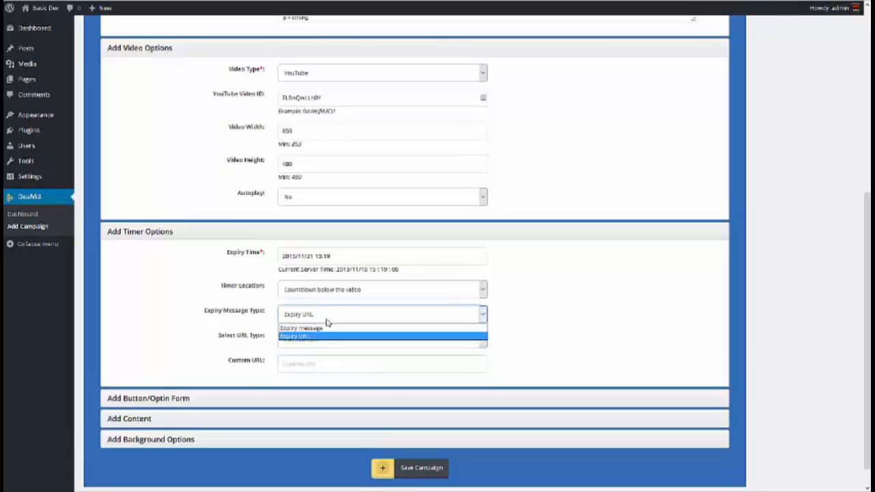
click(321, 329)
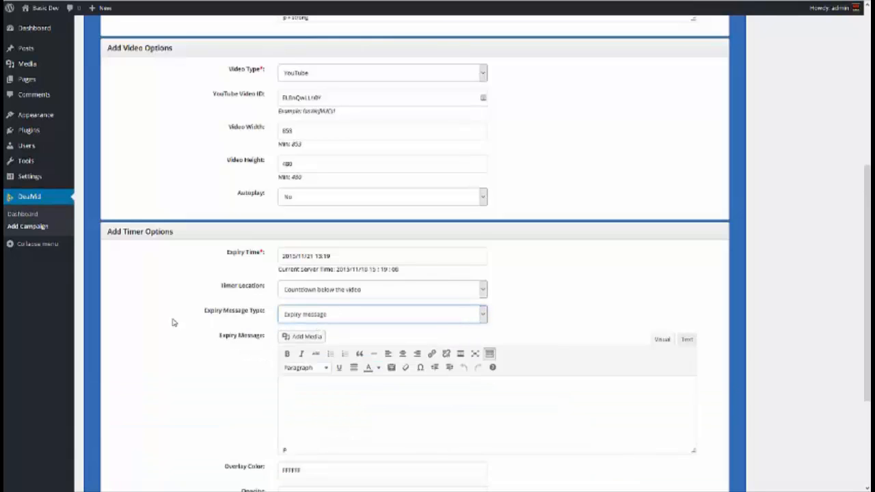
click(309, 402)
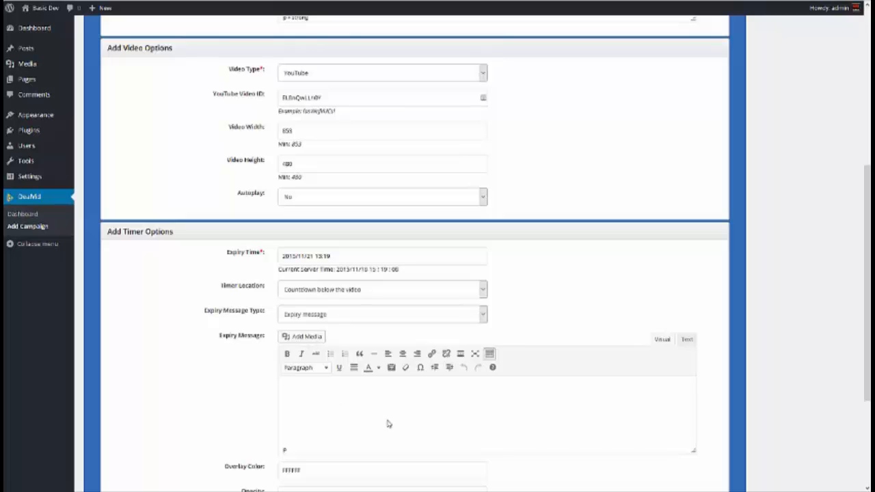
text(Sorry, this deal has expired!)
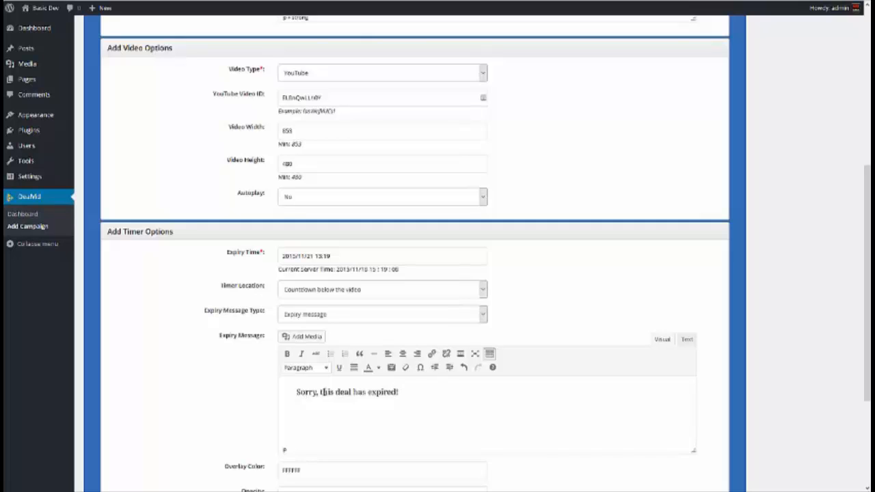
Center the expiry message text and make it bold.
key(ctrl+a)
click(403, 354)
click(472, 392)
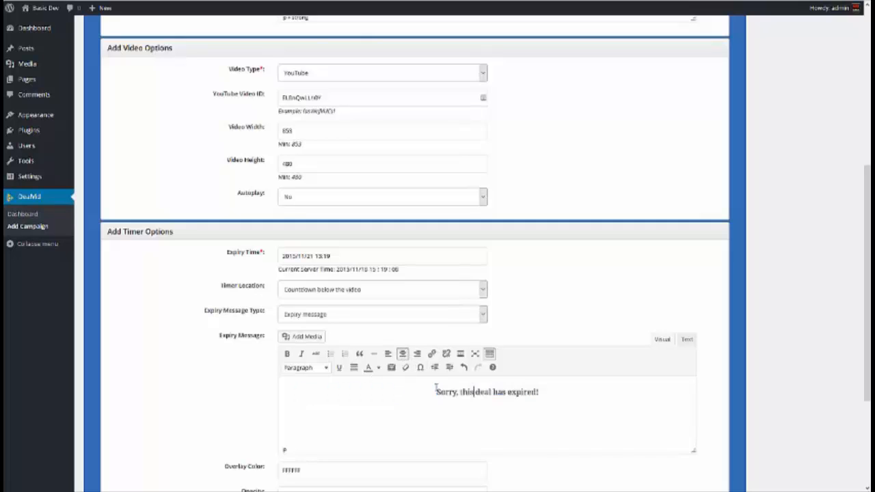
drag(436, 388, 562, 381)
key(ctrl+b)
Insert the image expired.jpg at full size below the expiry message text, with its link set to None.
click(494, 419)
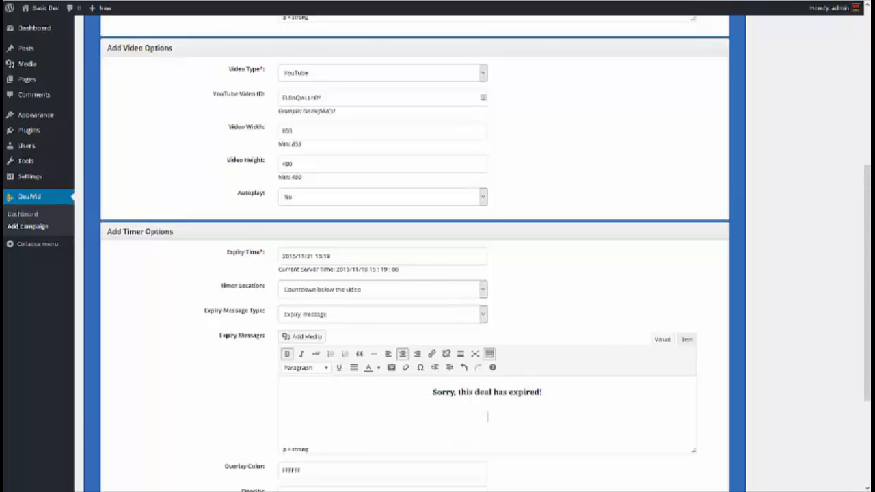
click(307, 338)
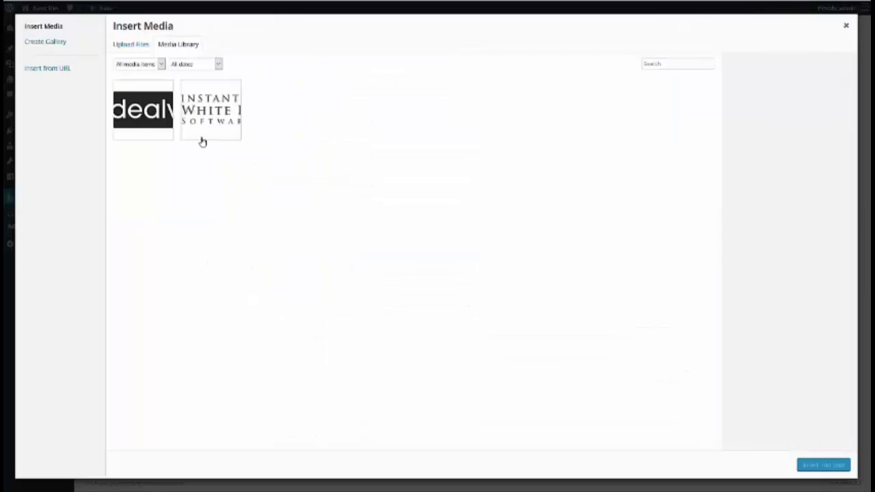
click(147, 45)
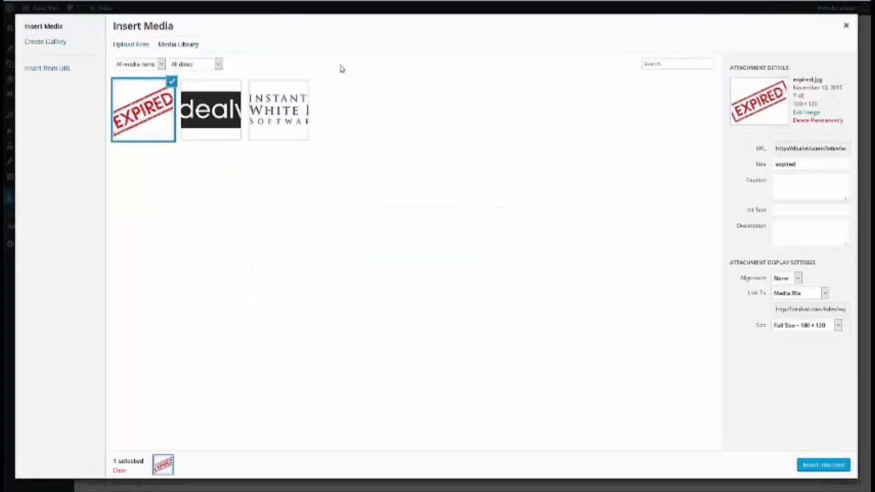
click(803, 293)
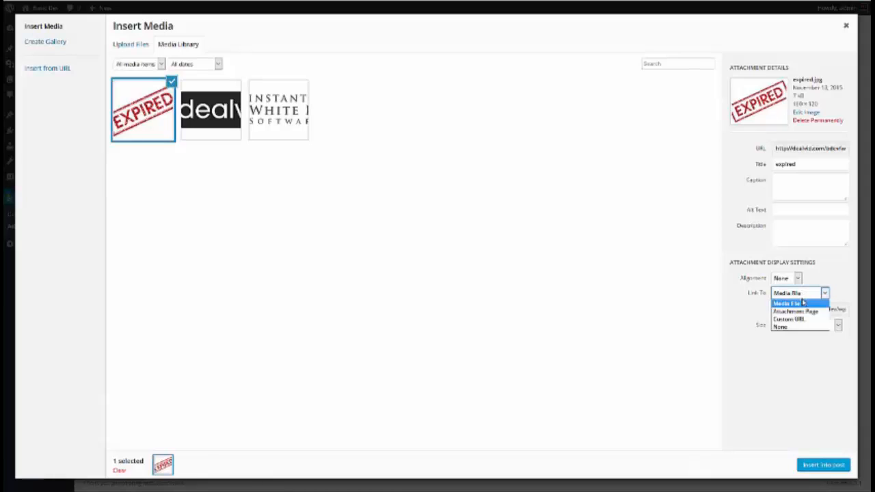
click(797, 327)
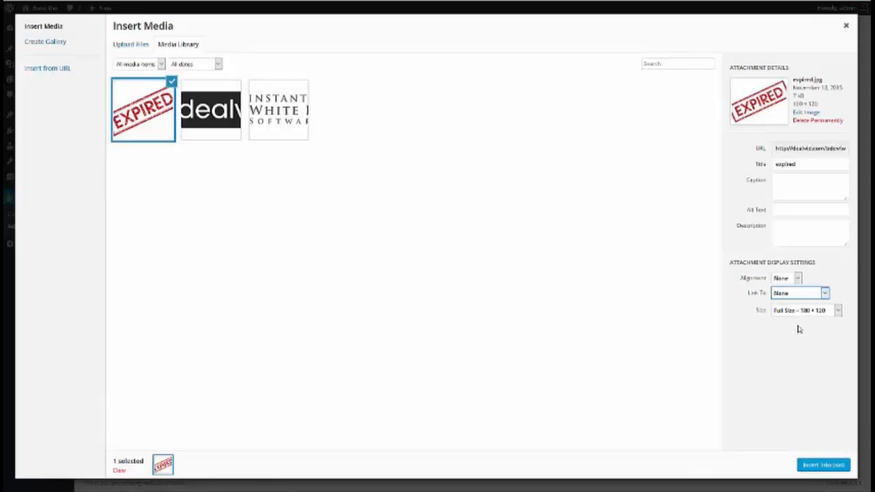
click(828, 465)
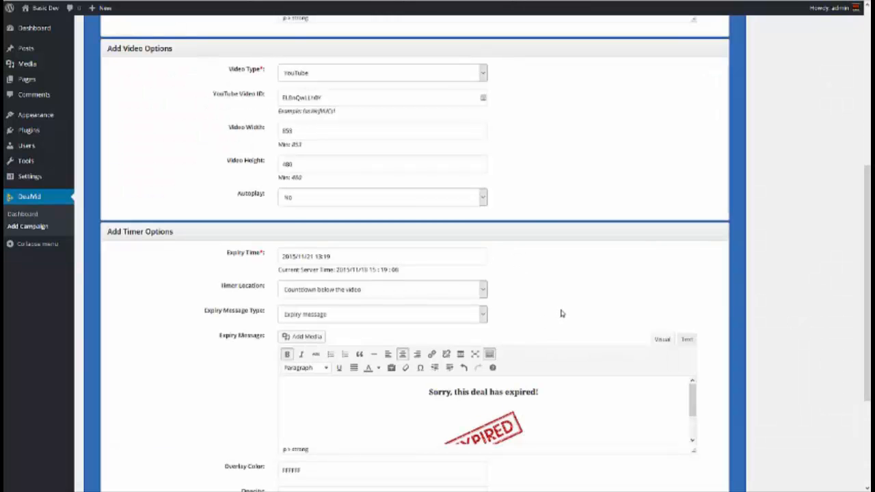
Format the text "Sorry, this deal has expired!" as Heading 3 and color it red.
scroll(561, 312, down, 1)
click(518, 374)
drag(423, 350, 525, 358)
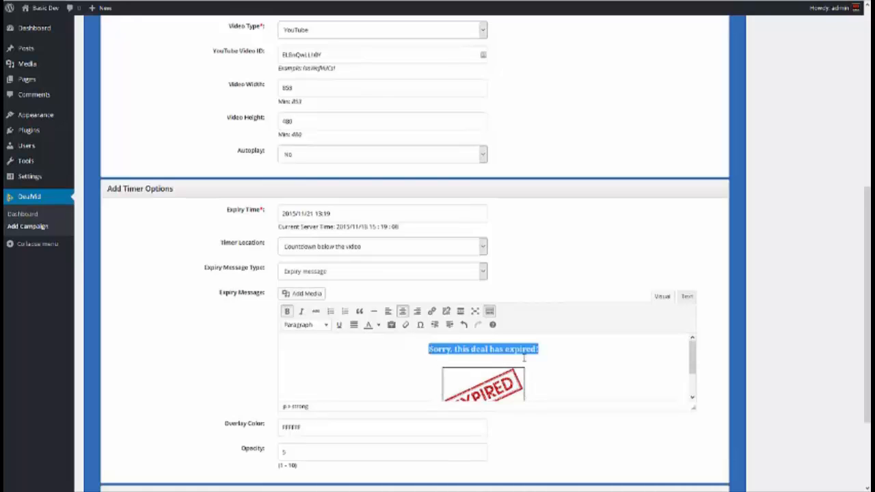
click(327, 326)
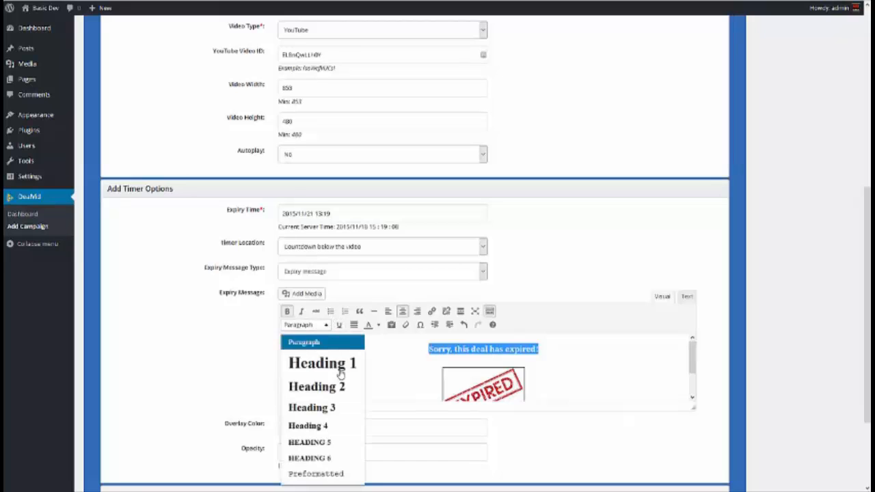
click(336, 405)
click(378, 327)
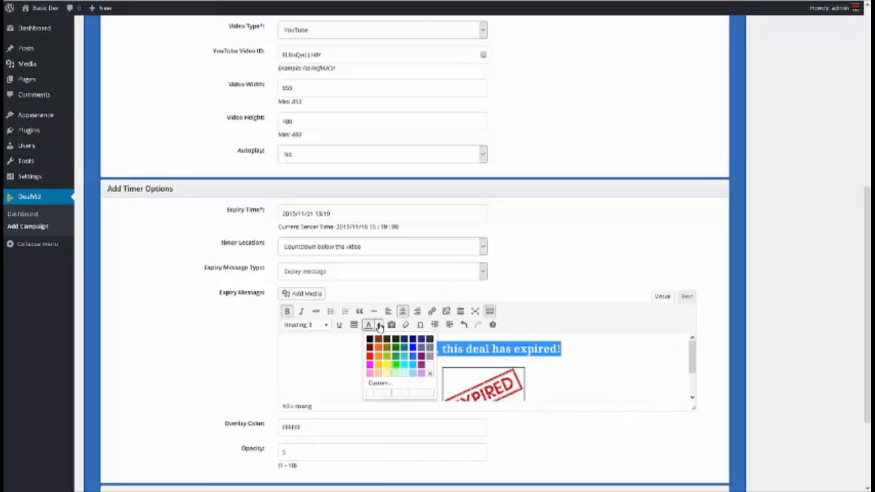
click(368, 357)
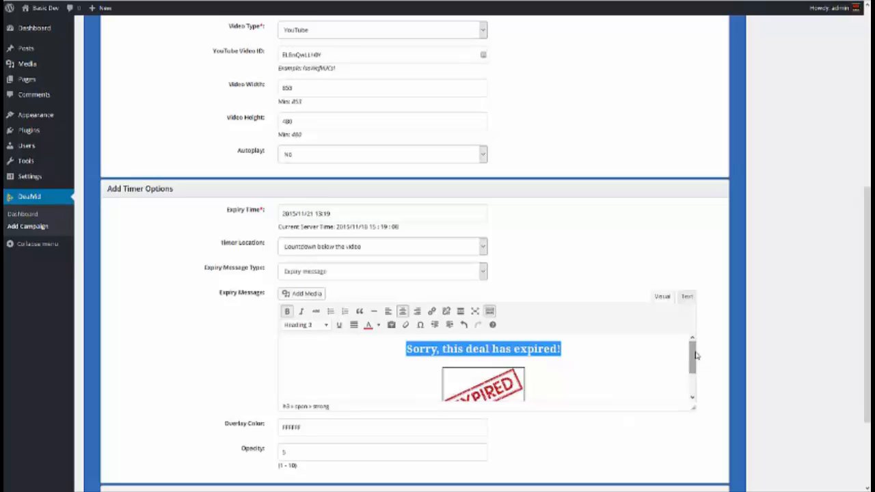
drag(694, 351, 694, 362)
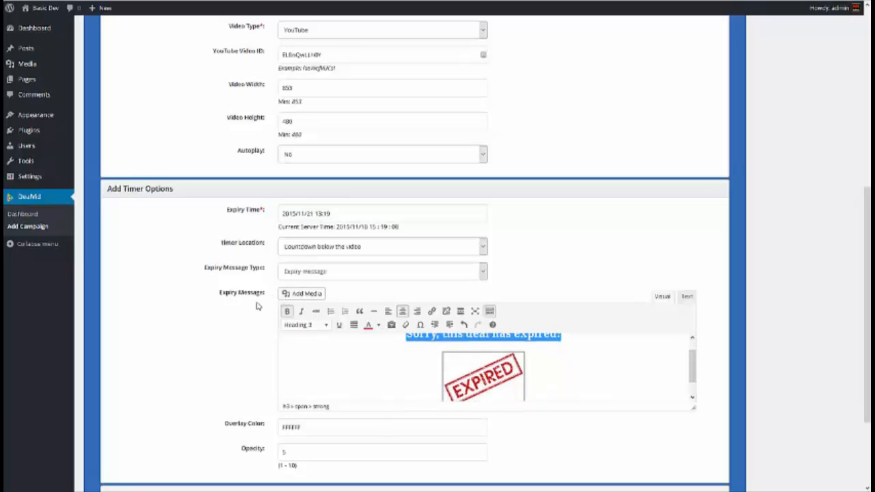
Expand the campaign's Add Button/Optin Form section.
scroll(195, 322, down, 1)
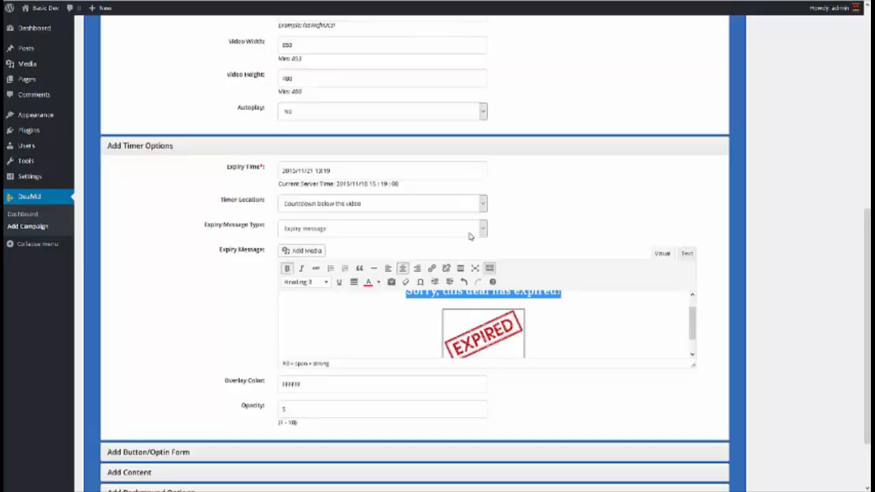
scroll(205, 304, down, 2)
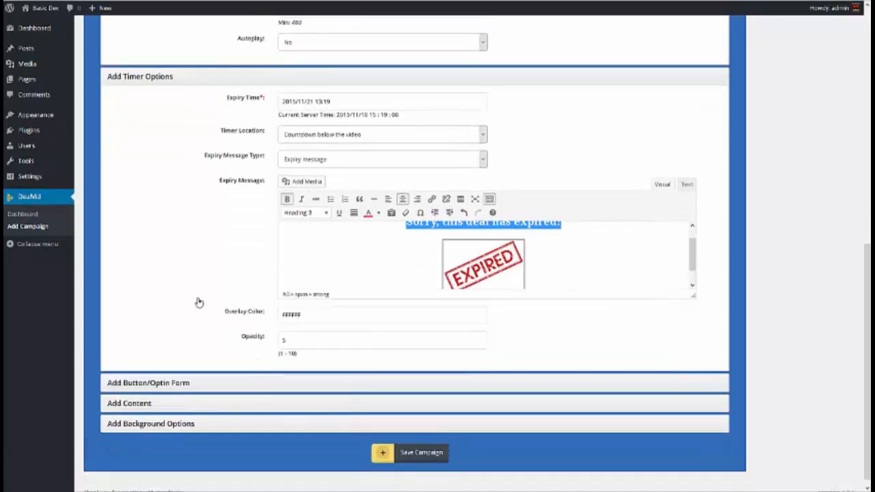
click(171, 375)
scroll(188, 284, down, 5)
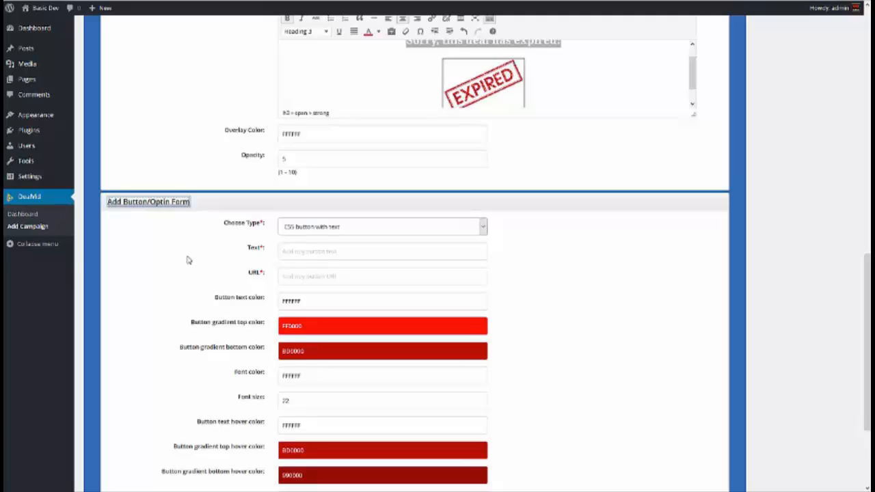
Try the Image and "CSS button with text" types, and view the color picker for the button's gradient top color.
click(335, 229)
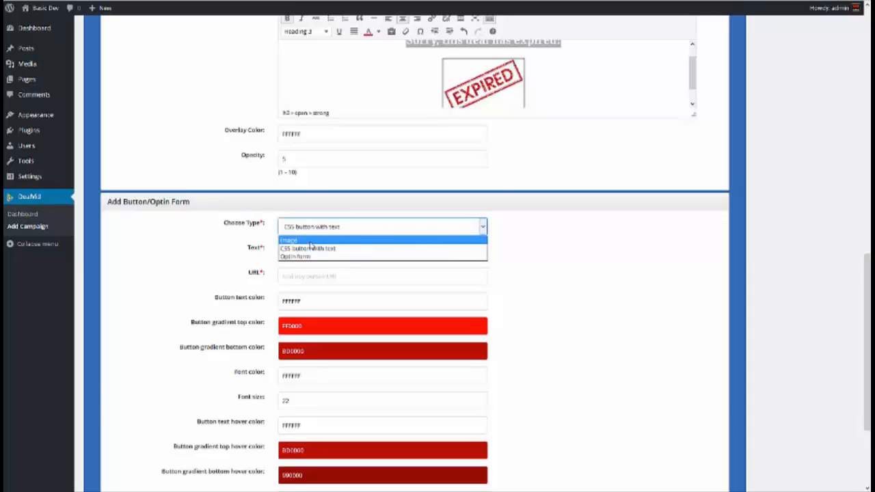
click(311, 242)
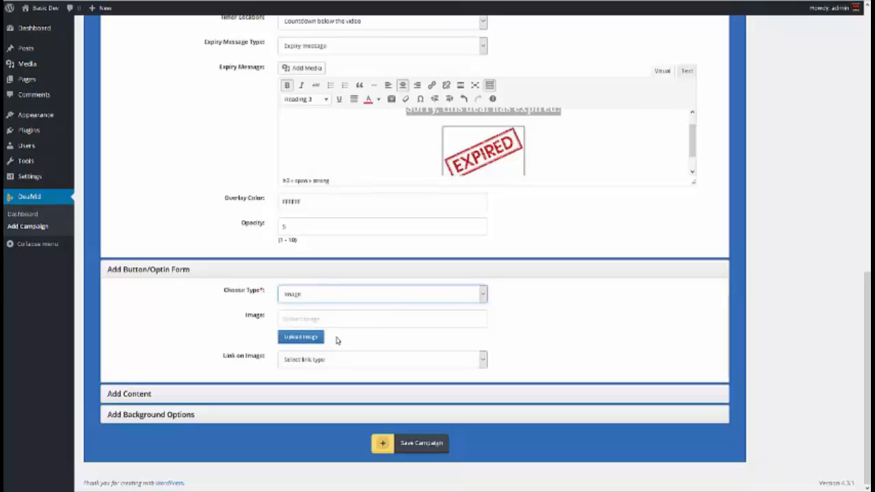
click(310, 297)
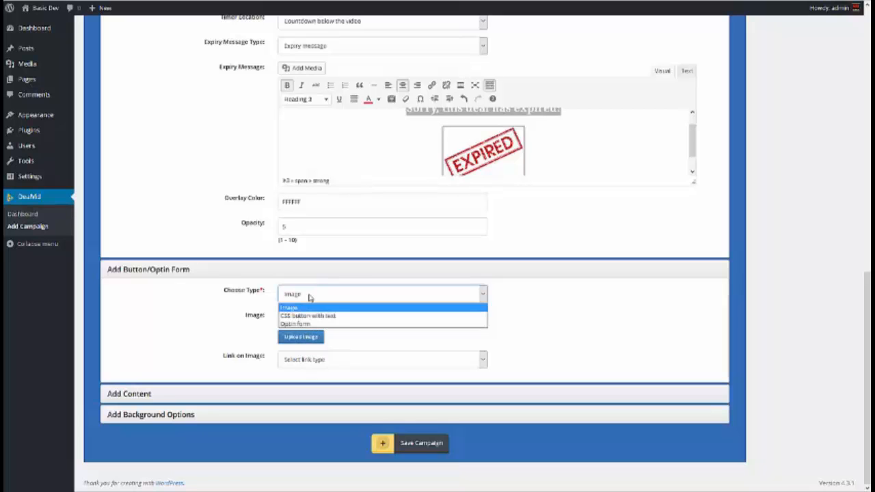
click(323, 317)
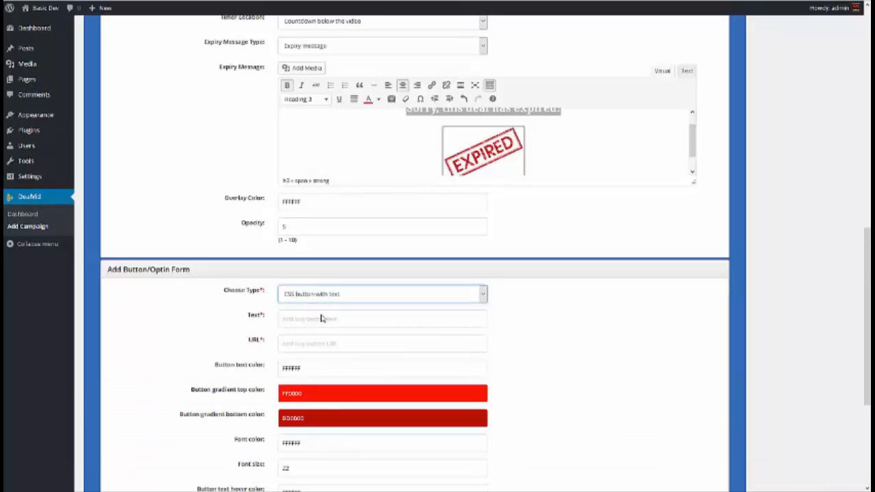
scroll(322, 318, down, 2)
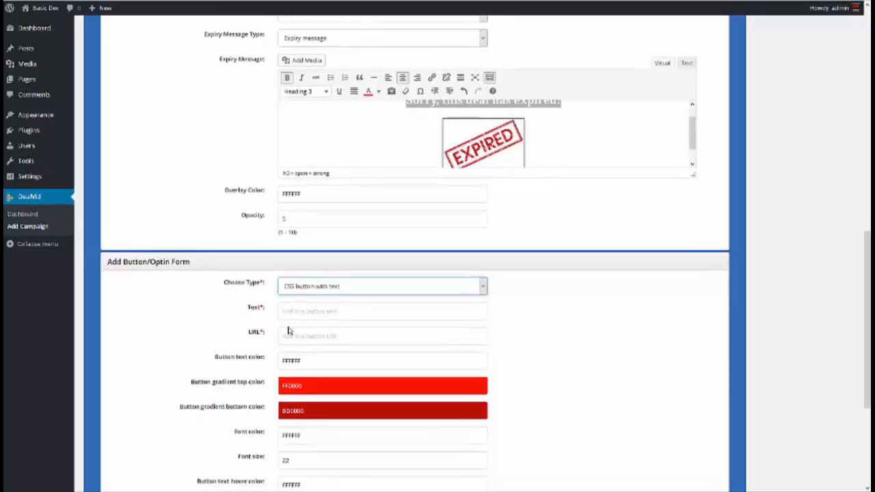
click(324, 264)
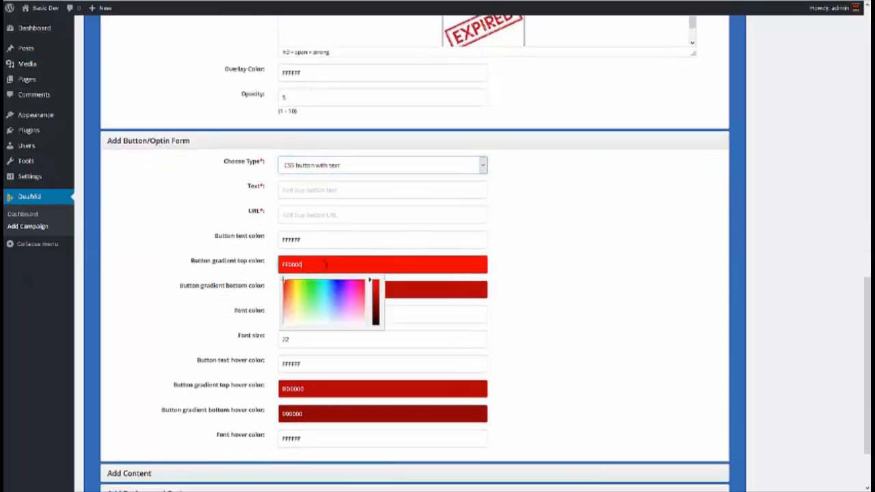
click(180, 220)
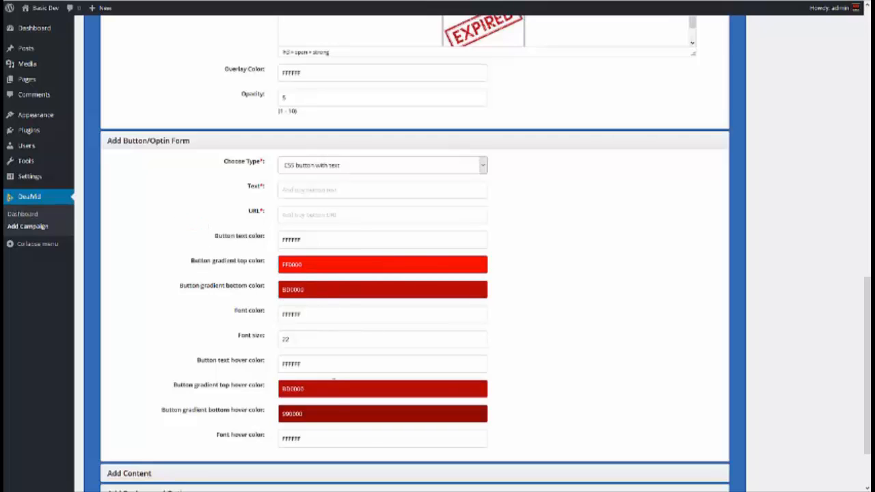
Set the button type to Optin form and select Aweber as the optin form.
click(315, 169)
click(314, 196)
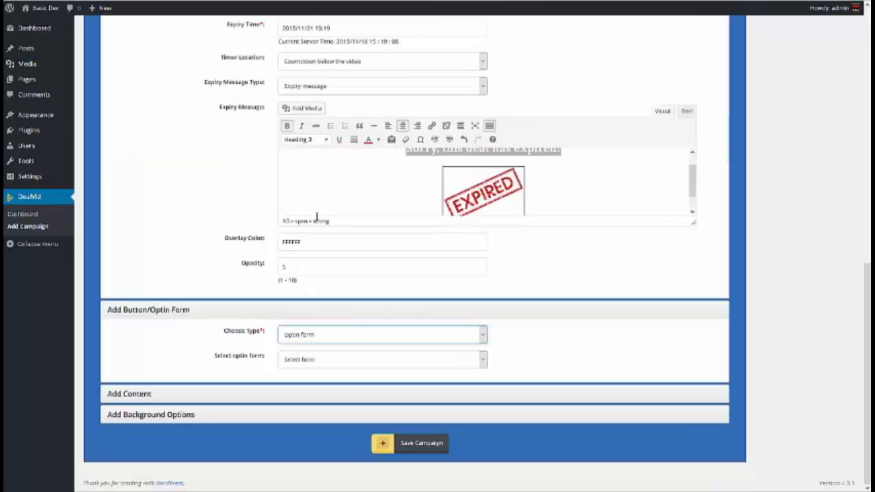
click(330, 364)
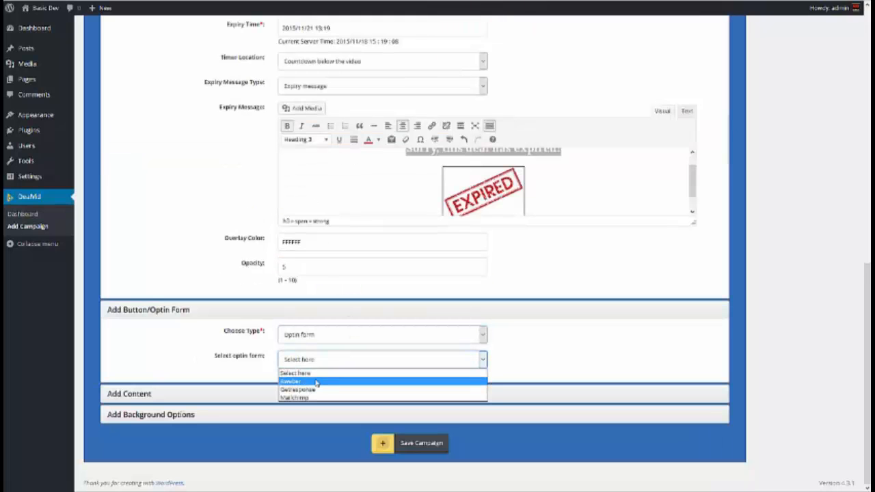
click(316, 381)
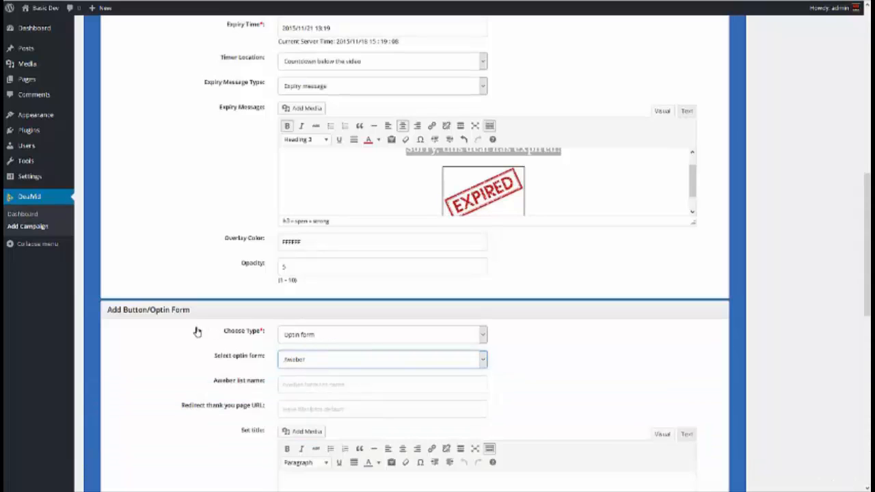
scroll(196, 331, down, 5)
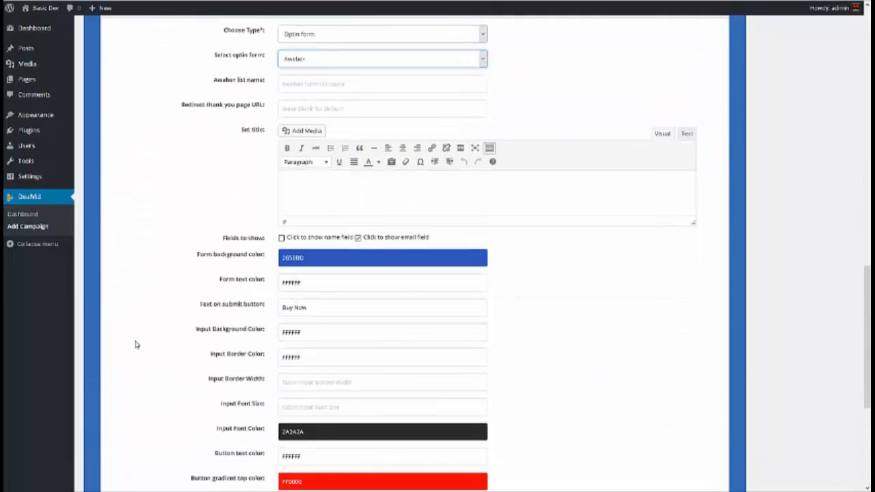
Look over the Aweber optin form's settings and the other optin form providers offered.
scroll(219, 335, down, 4)
scroll(225, 373, up, 4)
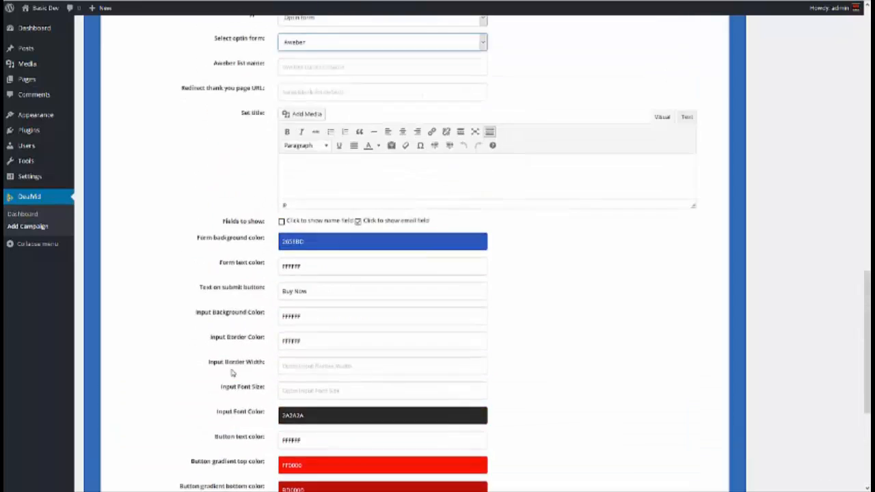
scroll(232, 372, up, 2)
click(292, 163)
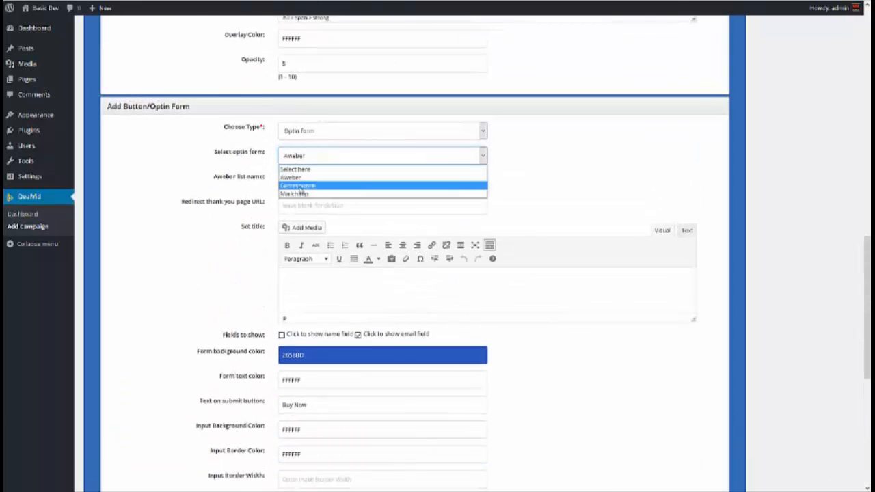
click(302, 134)
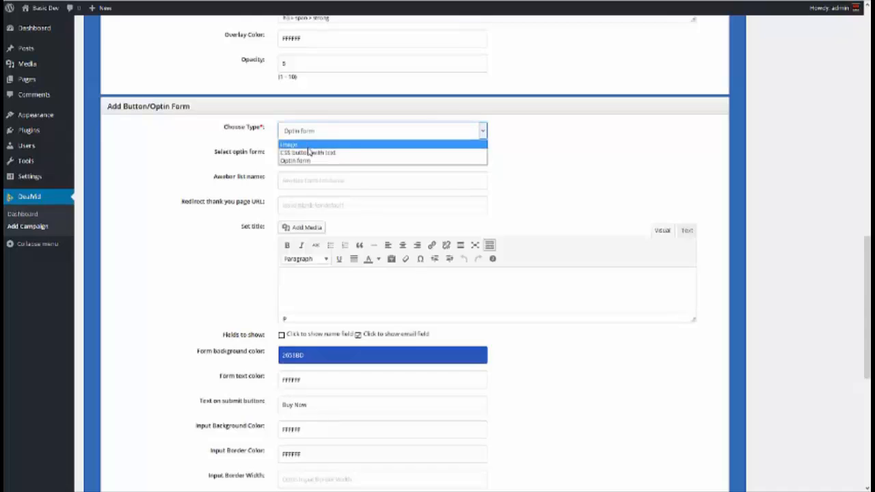
click(311, 151)
click(339, 156)
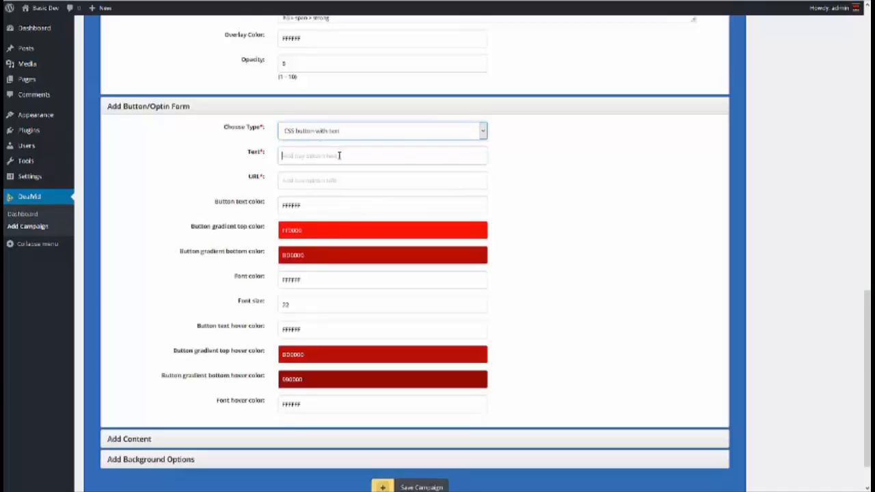
text(Click to Buy Now)
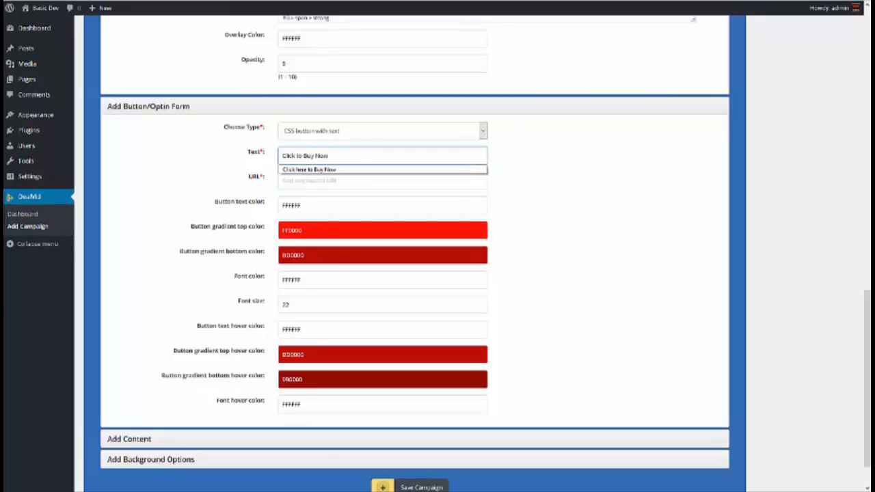
click(530, 74)
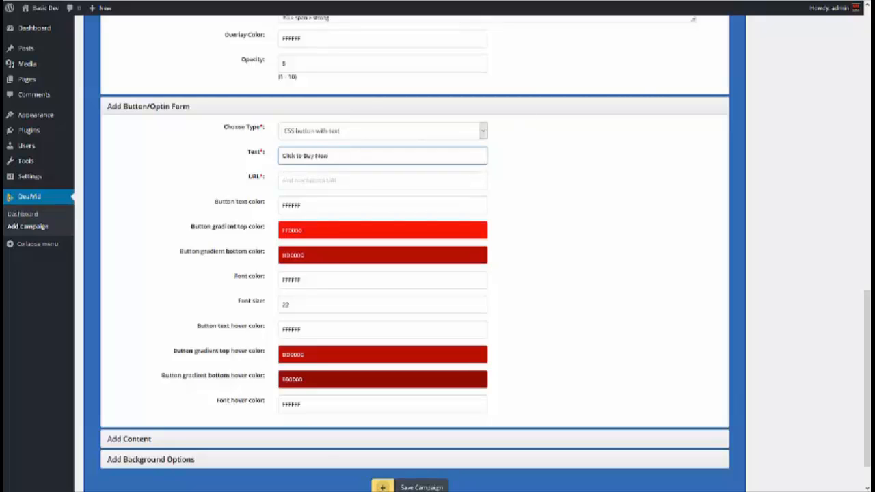
click(299, 182)
click(307, 198)
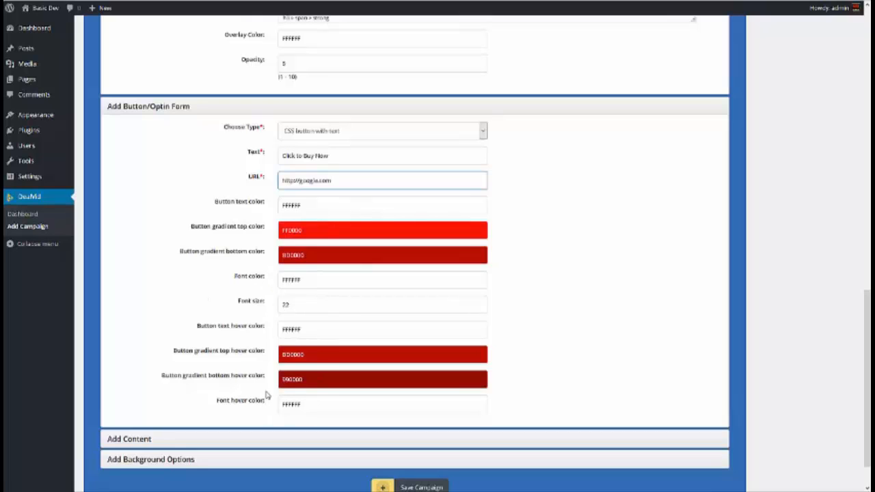
Look over the button and timer settings, and view the content editor in the Add Content section.
scroll(364, 324, down, 1)
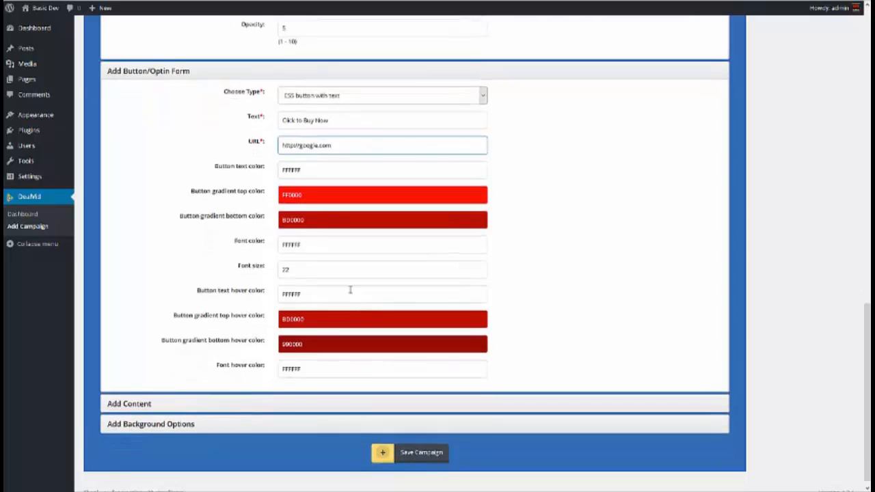
scroll(211, 228, up, 3)
scroll(212, 277, up, 3)
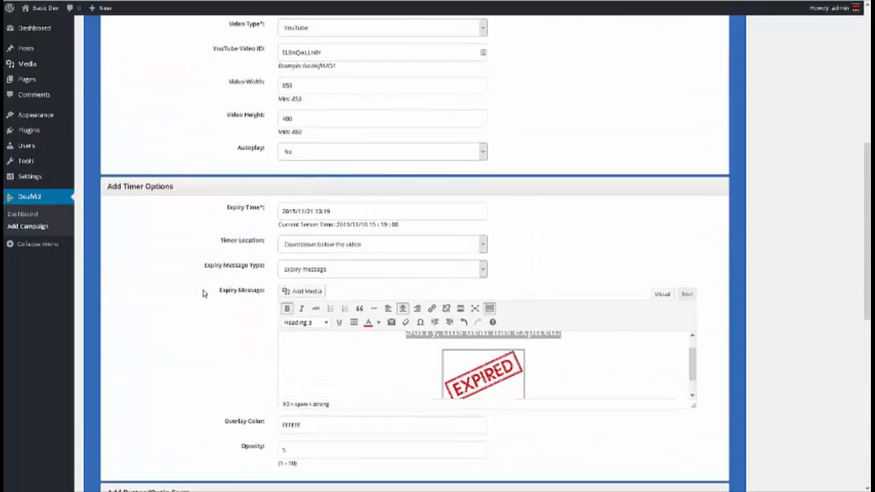
scroll(203, 293, down, 6)
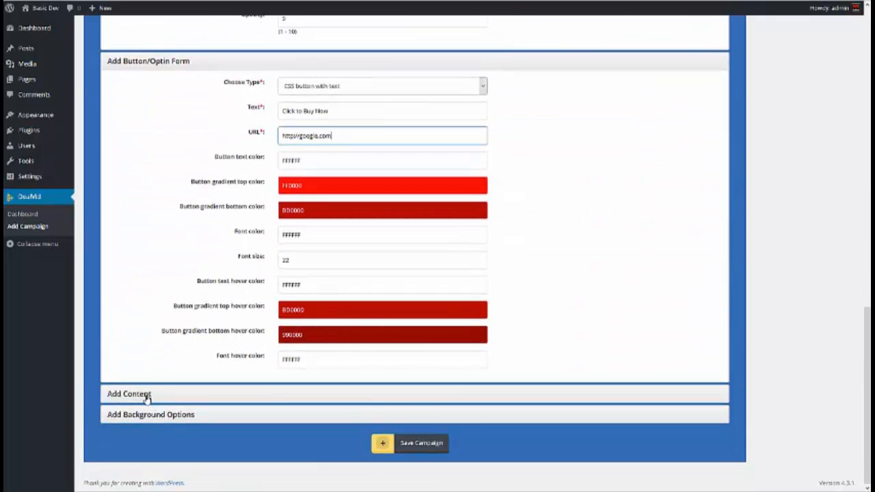
click(144, 394)
scroll(335, 354, down, 2)
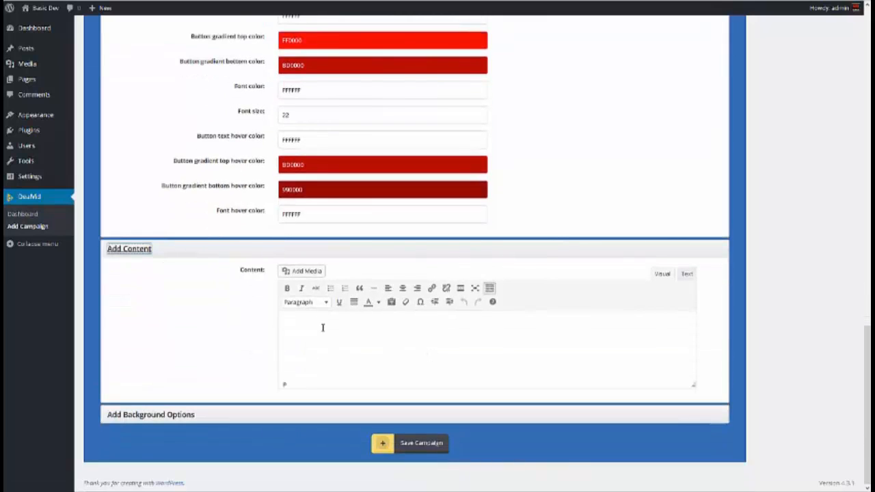
click(323, 328)
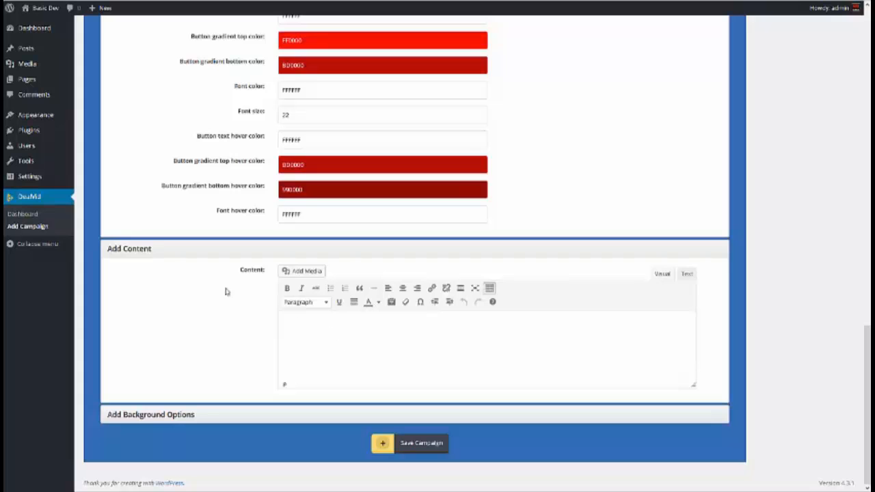
click(137, 249)
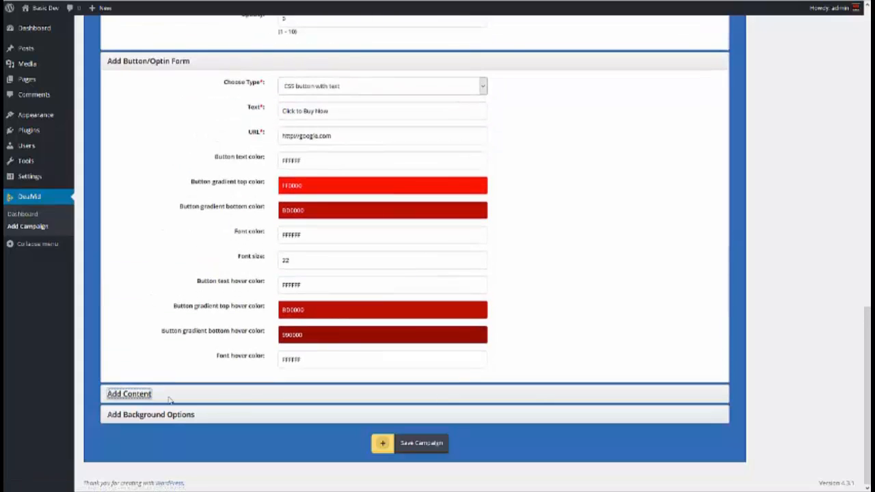
Set the campaign's background type to Image and choose the bright blue geometric image from the library.
click(169, 416)
scroll(168, 307, down, 3)
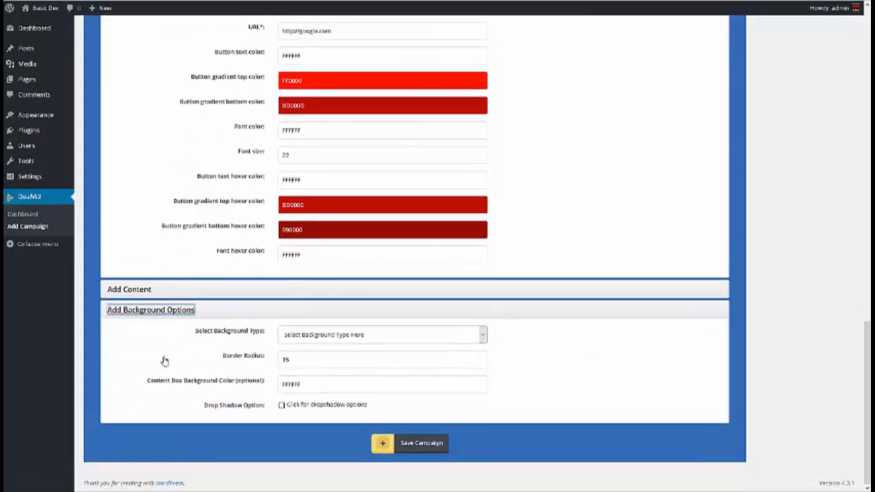
click(313, 338)
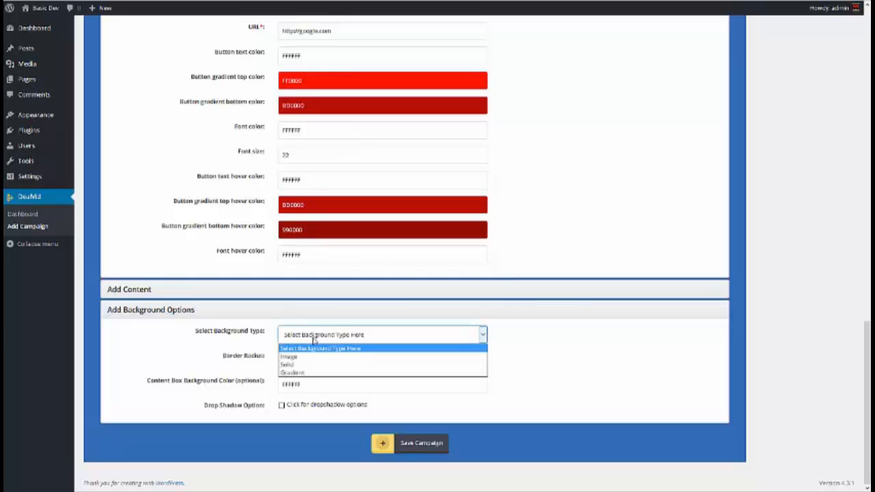
click(316, 357)
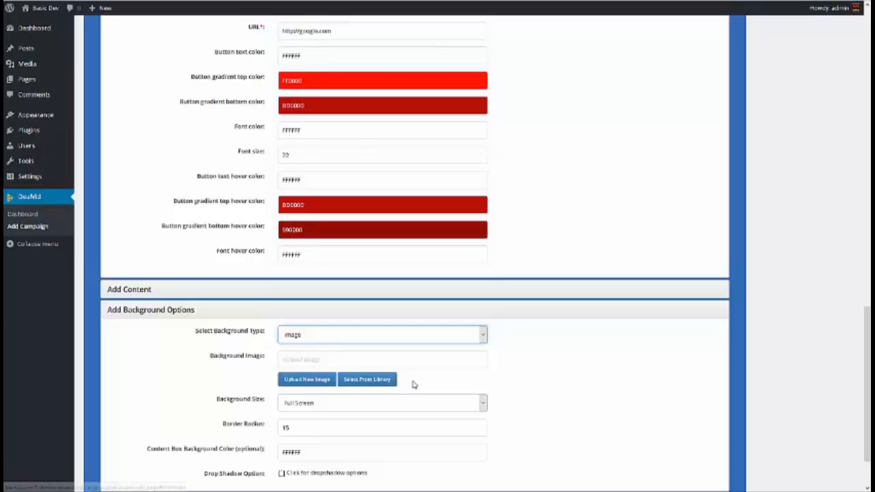
scroll(504, 378, down, 1)
click(382, 338)
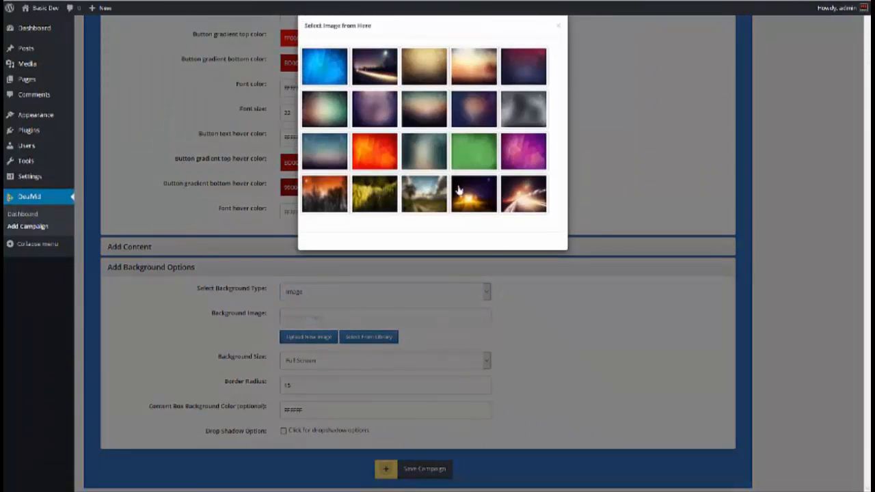
click(331, 67)
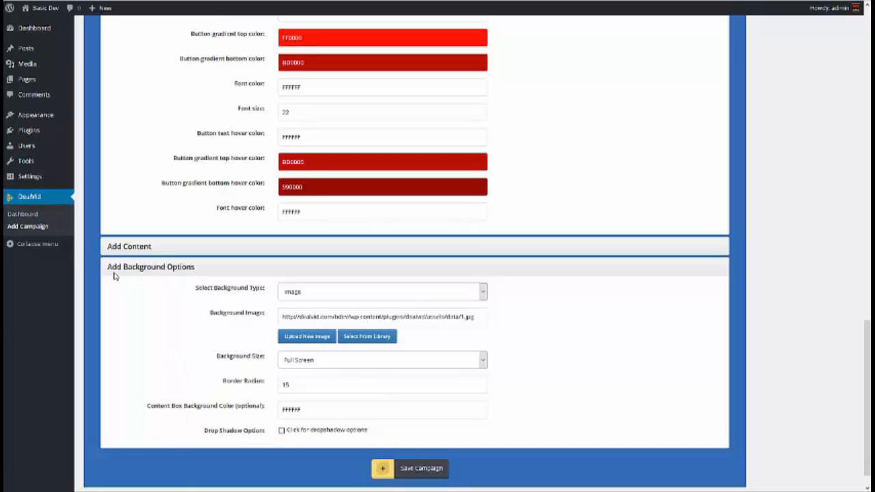
Check the completed button and background settings and save the new campaign.
scroll(610, 297, up, 5)
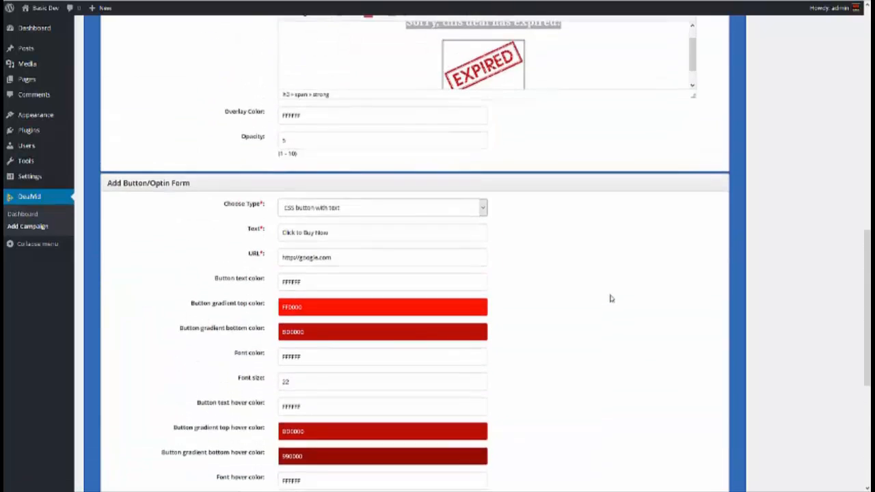
scroll(611, 298, down, 4)
scroll(616, 301, down, 1)
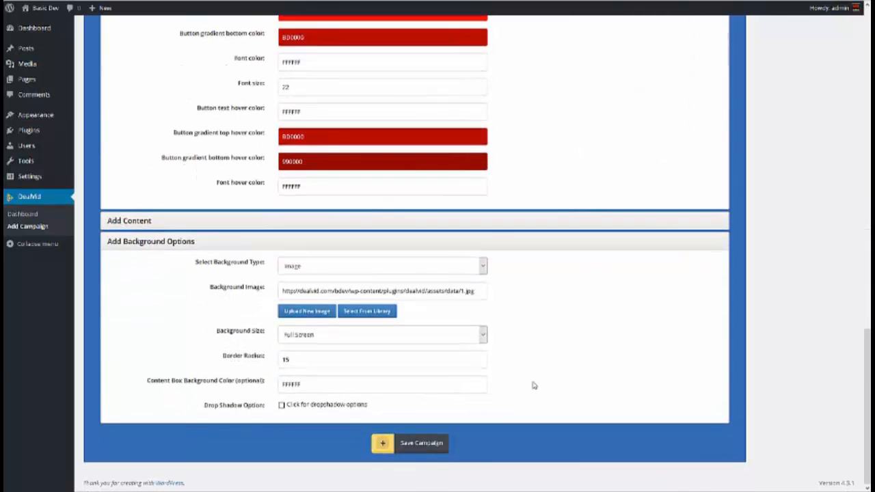
click(432, 444)
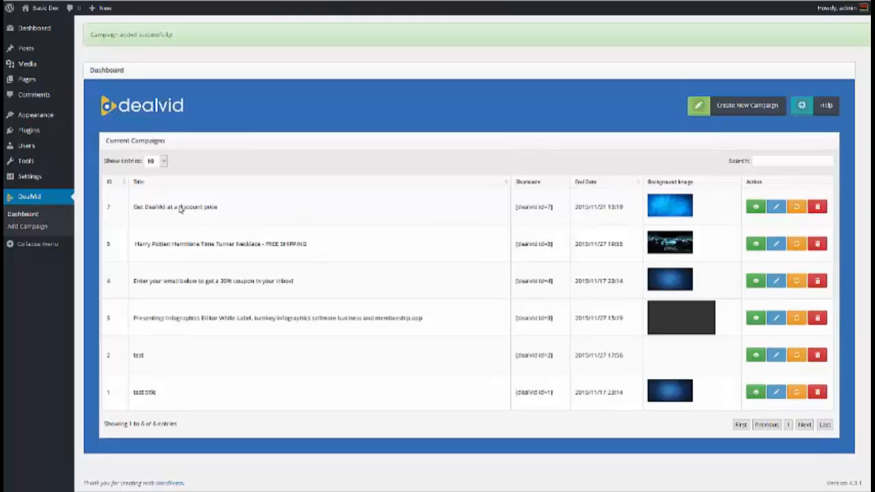
Highlight the shortcode of the "Get DealVid at a discount price" campaign and open the campaign's preview.
drag(554, 207, 517, 208)
click(530, 214)
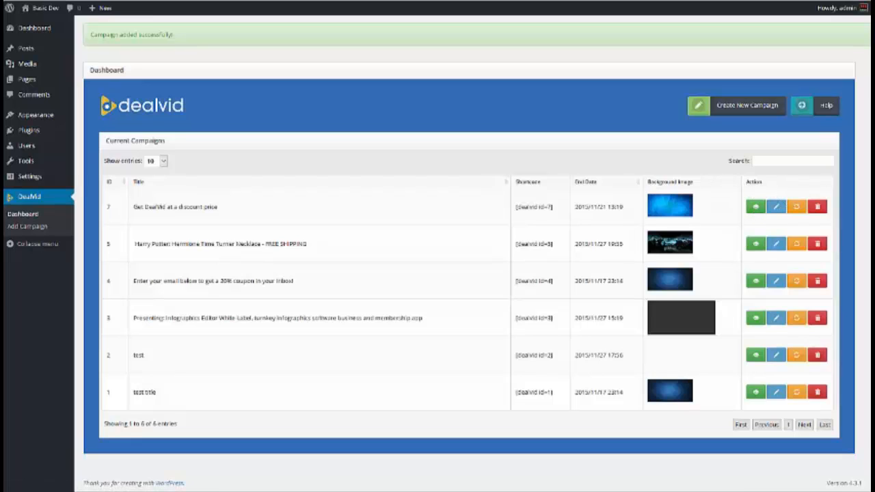
click(755, 207)
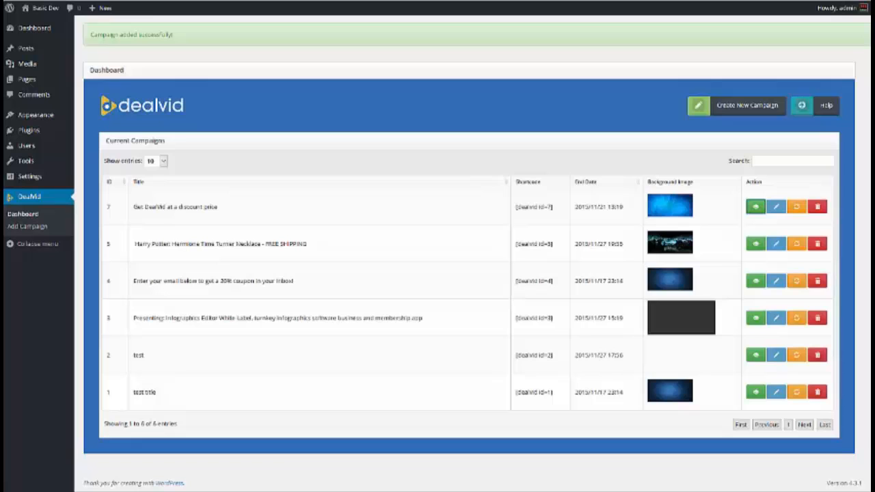
Edit the "Get DealVid at a discount price" campaign and set its timer's expiry time to 2015/11/18 15:28.
click(776, 207)
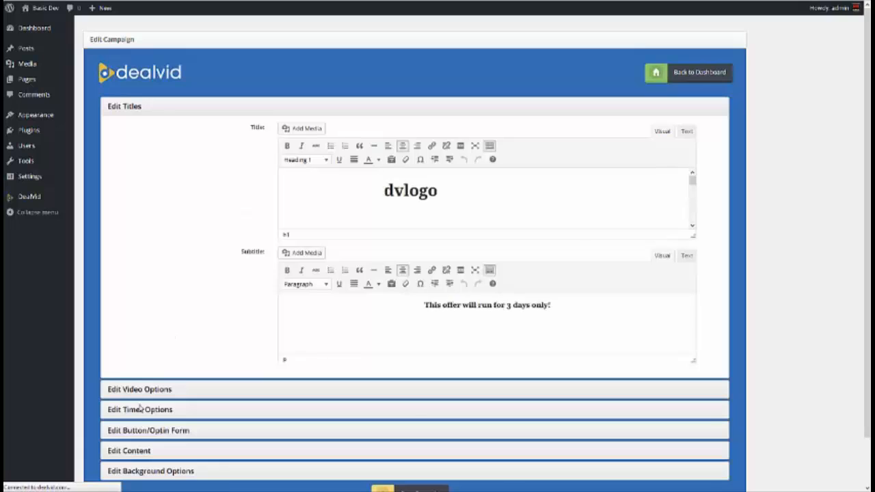
click(144, 408)
scroll(209, 292, down, 3)
click(361, 262)
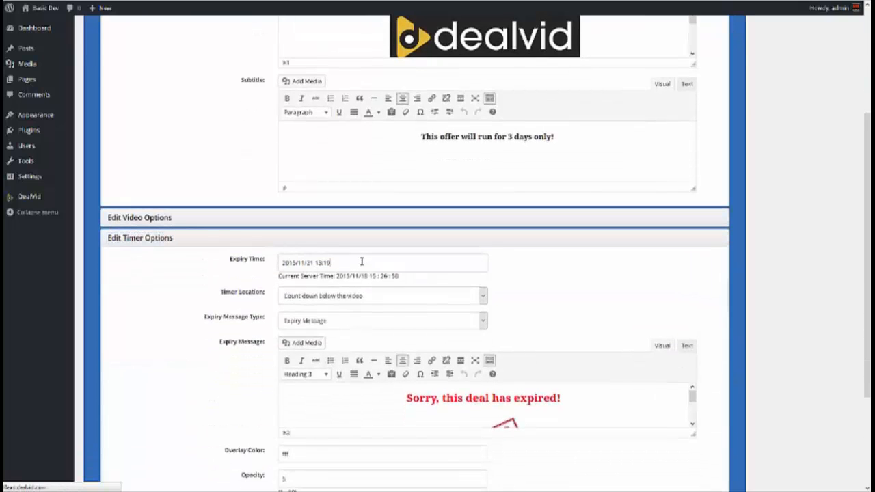
click(339, 335)
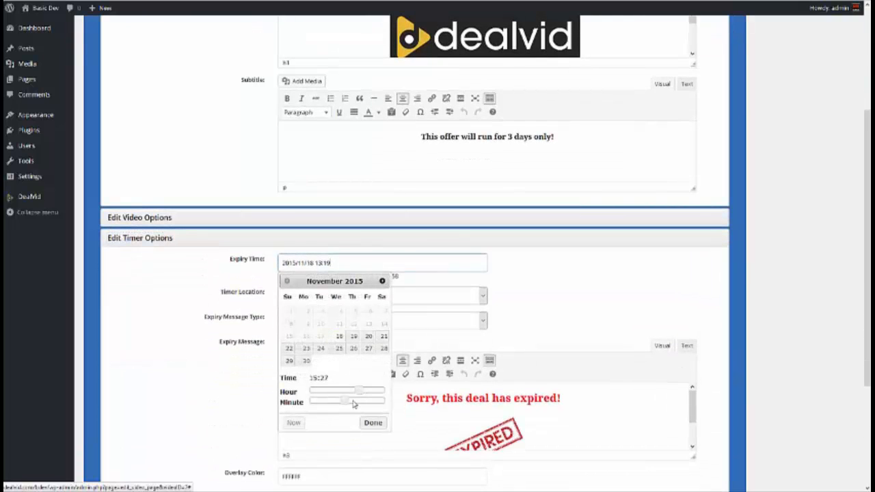
click(307, 394)
click(311, 402)
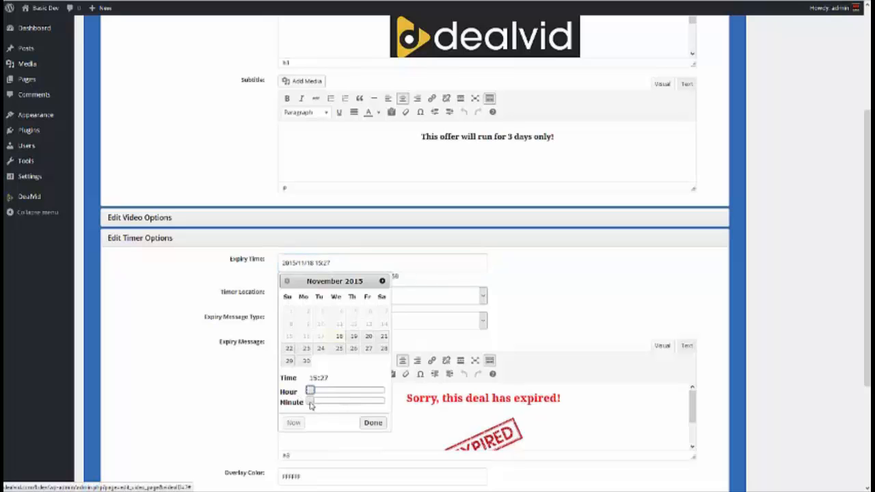
drag(312, 404, 314, 403)
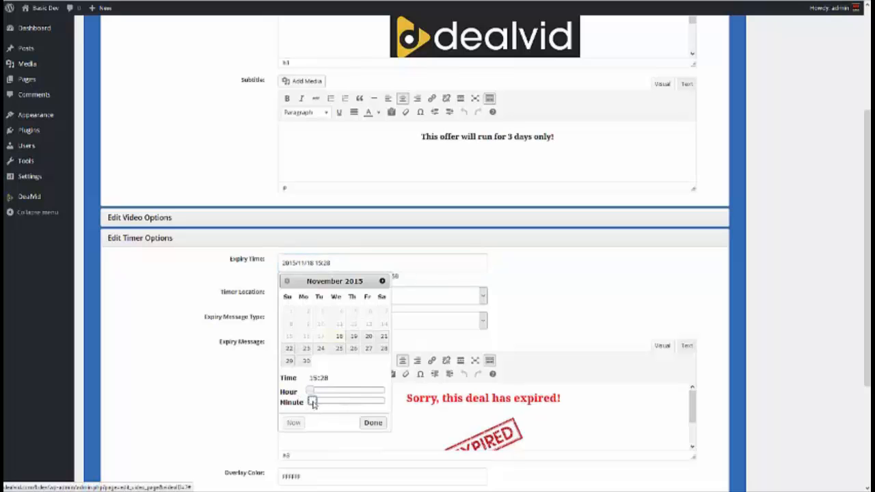
click(373, 422)
Save the edited campaign and reload its preview page to check the countdown.
scroll(277, 413, down, 2)
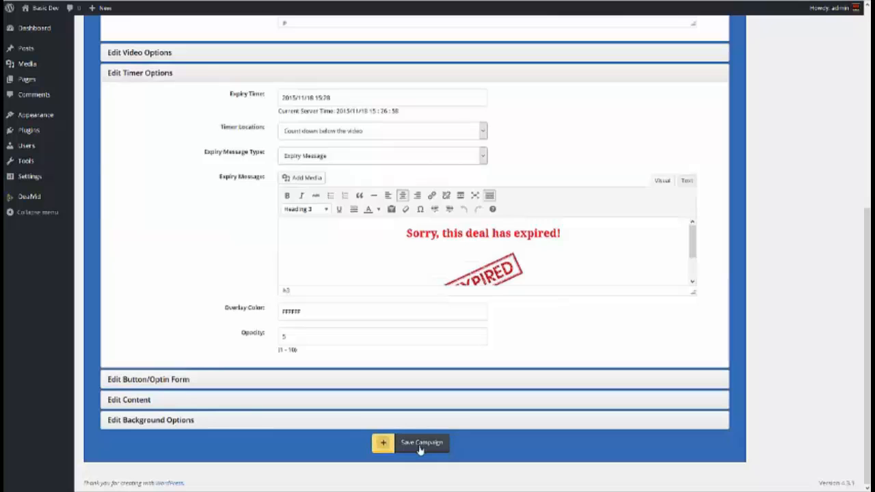
click(419, 444)
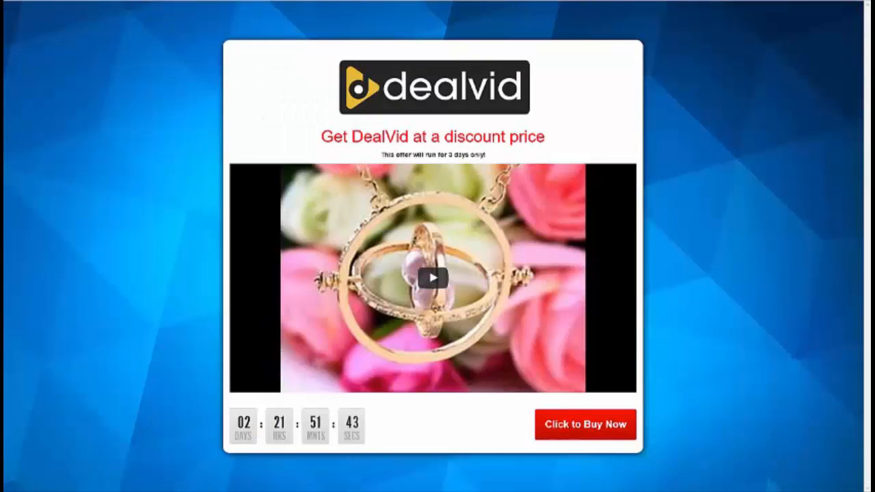
key(F5)
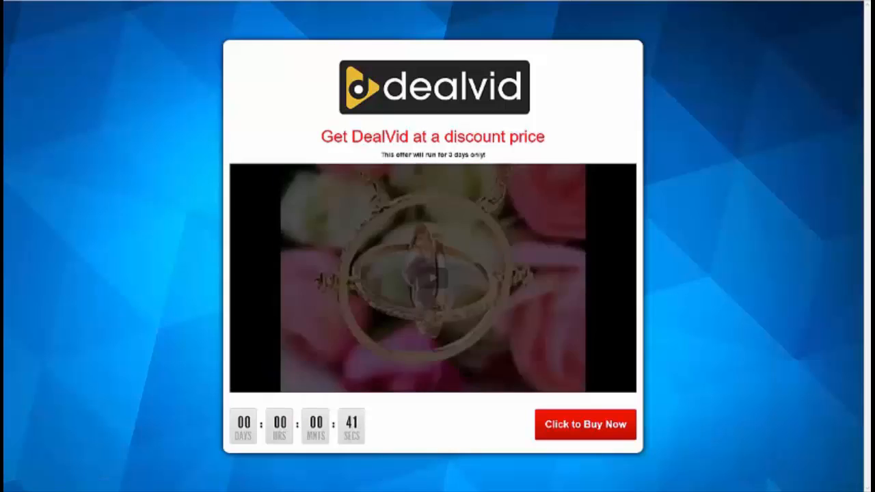
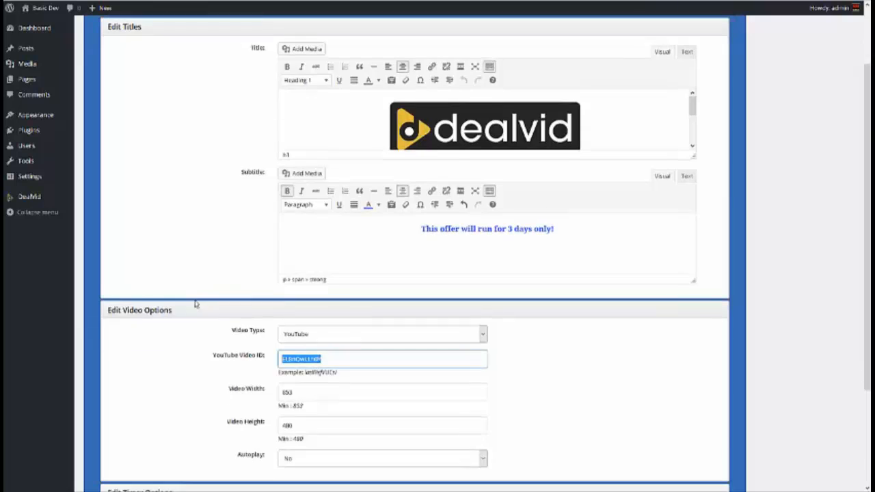
Set the campaign timer's expiry time to 2015/11/21 15:31 and check the expiry message below it.
scroll(268, 251, down, 1)
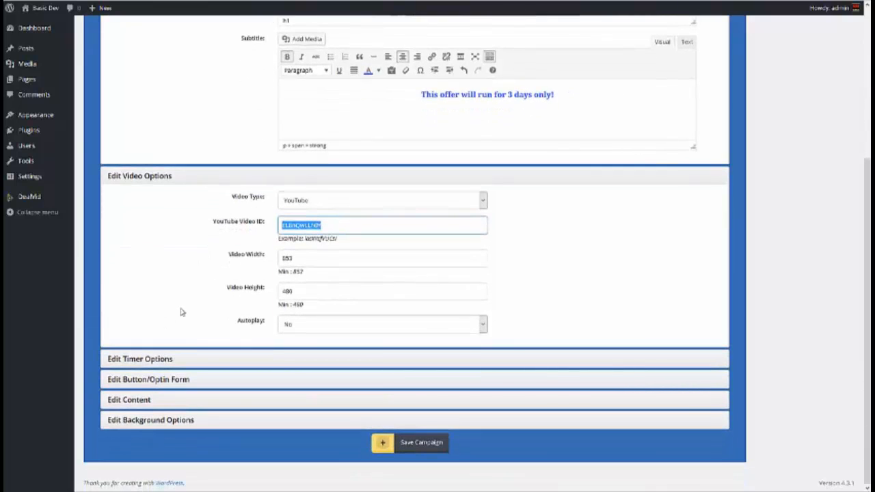
click(157, 365)
scroll(209, 307, down, 3)
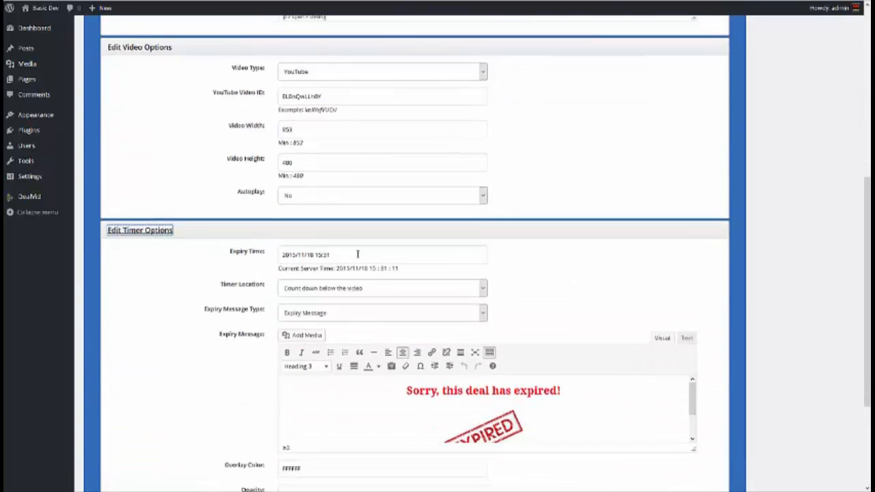
click(358, 255)
click(384, 328)
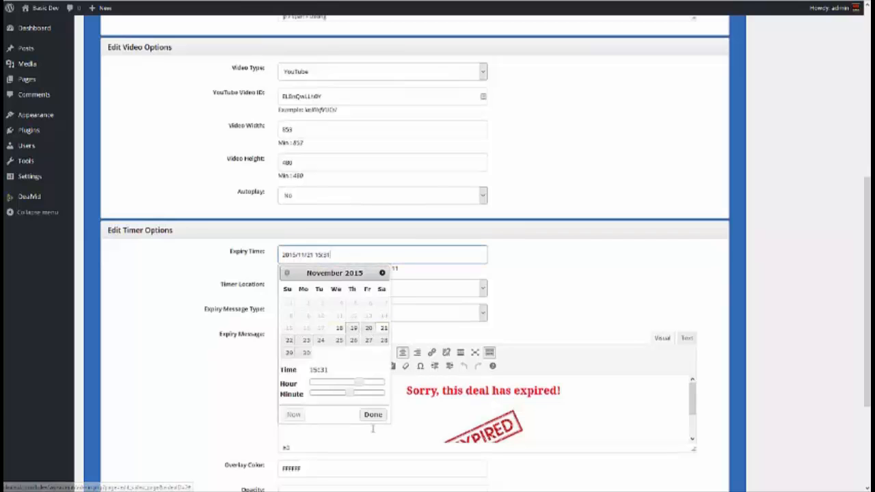
click(372, 414)
scroll(536, 264, down, 4)
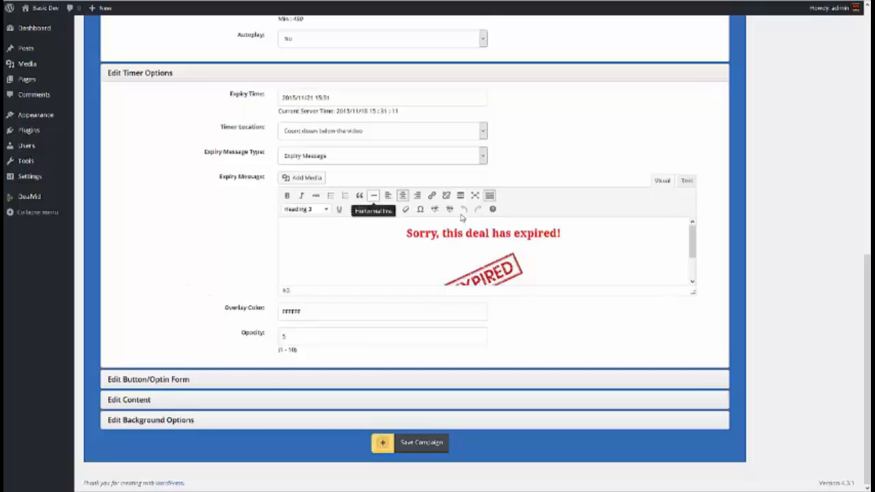
scroll(517, 246, down, 1)
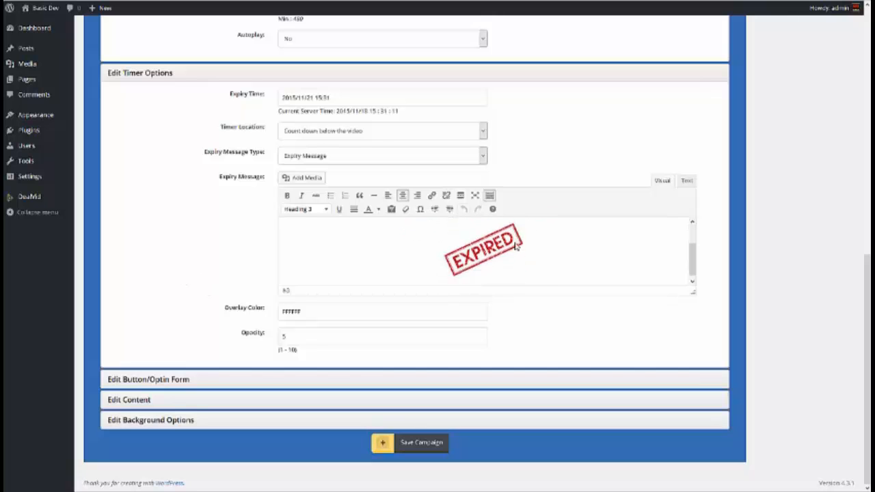
Change the campaign's button type to Optin Form and select Aweber as the optin form service.
click(159, 380)
scroll(192, 264, down, 2)
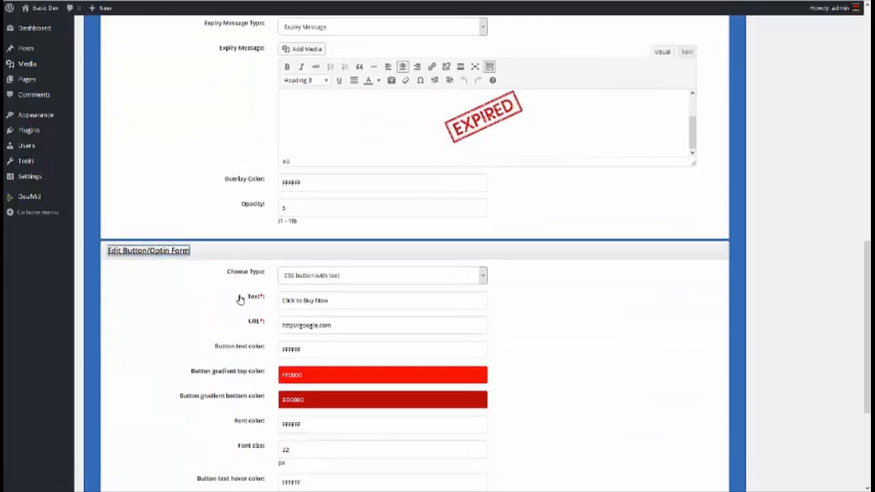
click(321, 277)
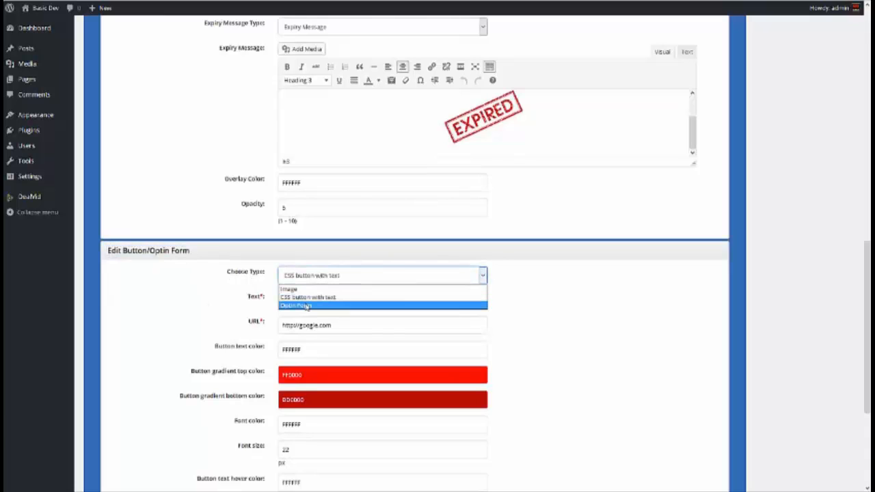
click(307, 306)
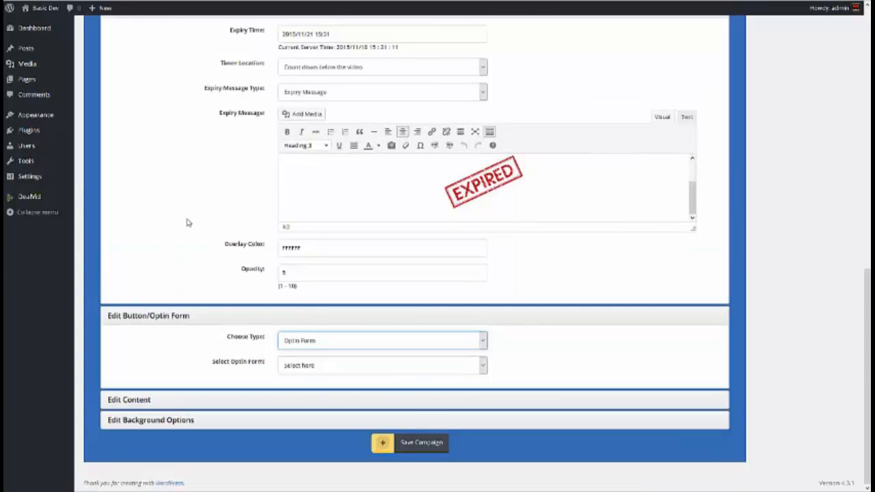
click(328, 373)
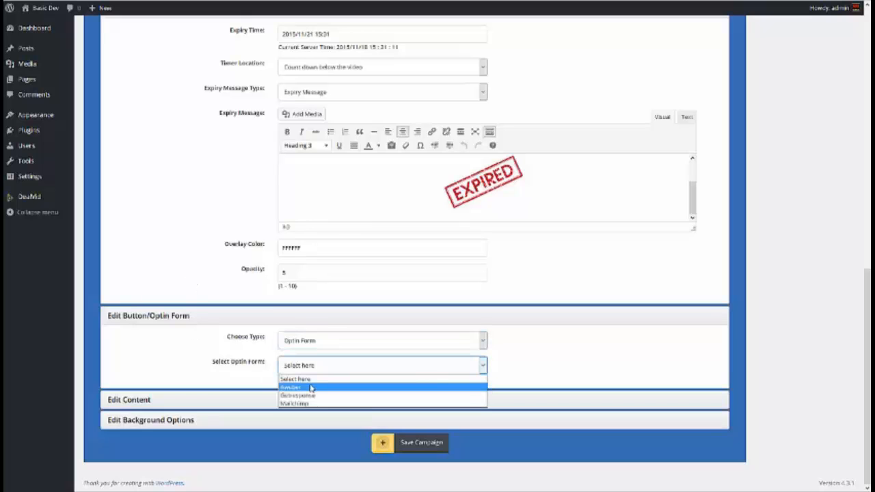
click(311, 388)
click(316, 391)
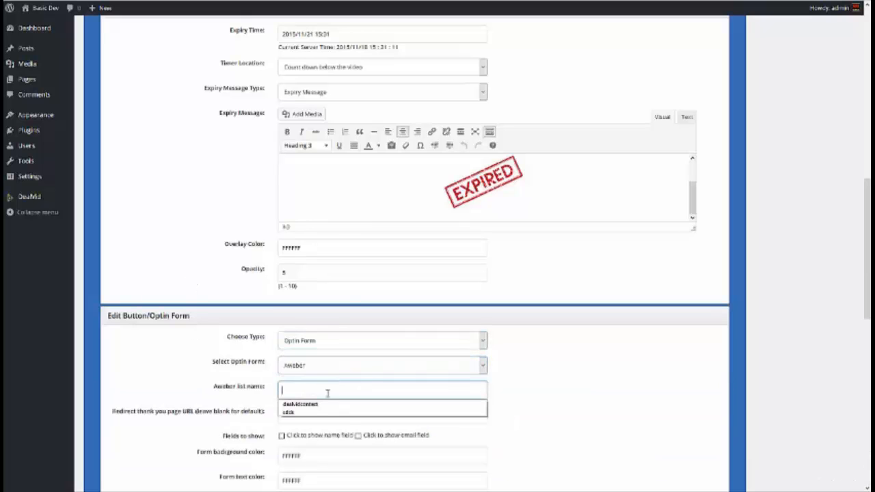
click(316, 405)
scroll(174, 381, down, 3)
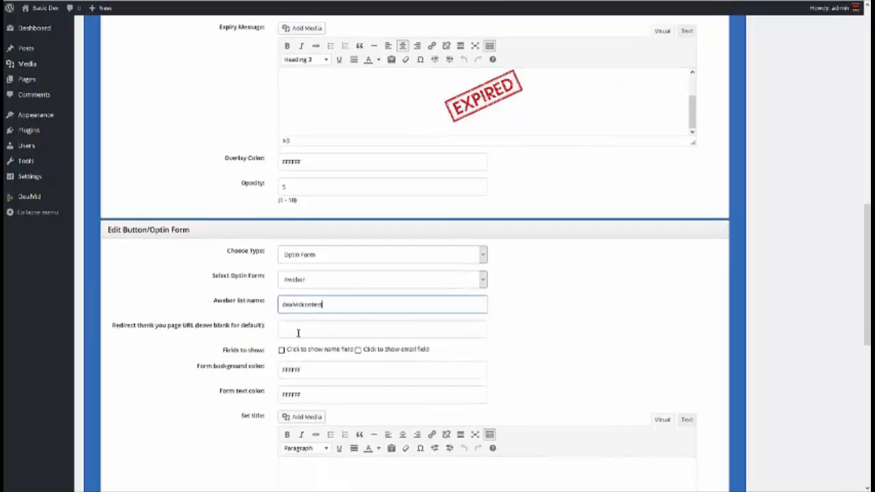
click(300, 329)
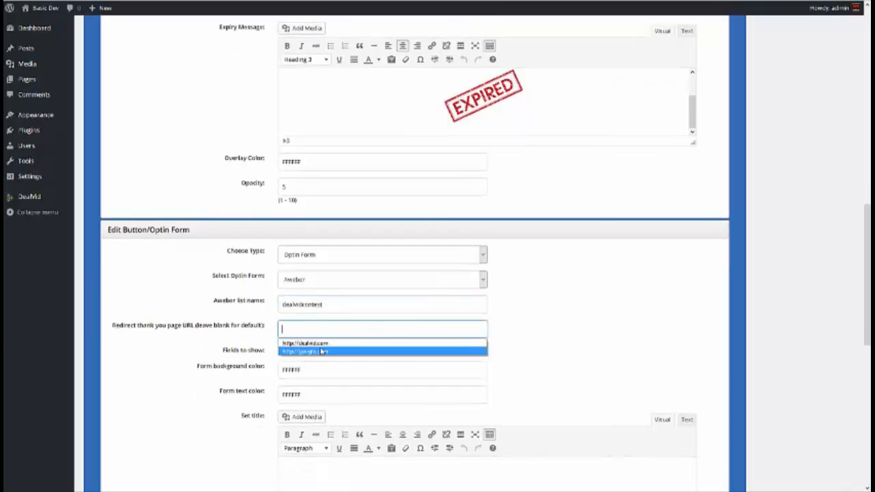
click(320, 343)
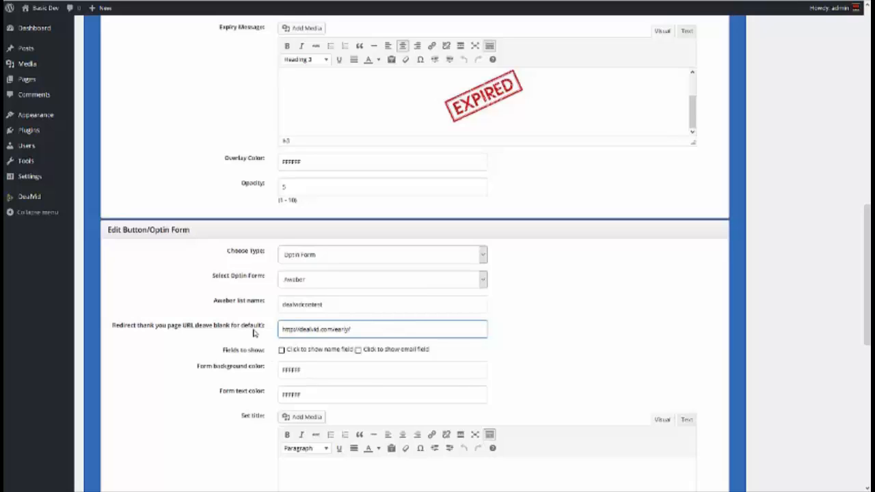
click(358, 350)
Enter "Click here to enter" as the optin form's title and "Enter Now" as the submit button text.
scroll(600, 260, down, 3)
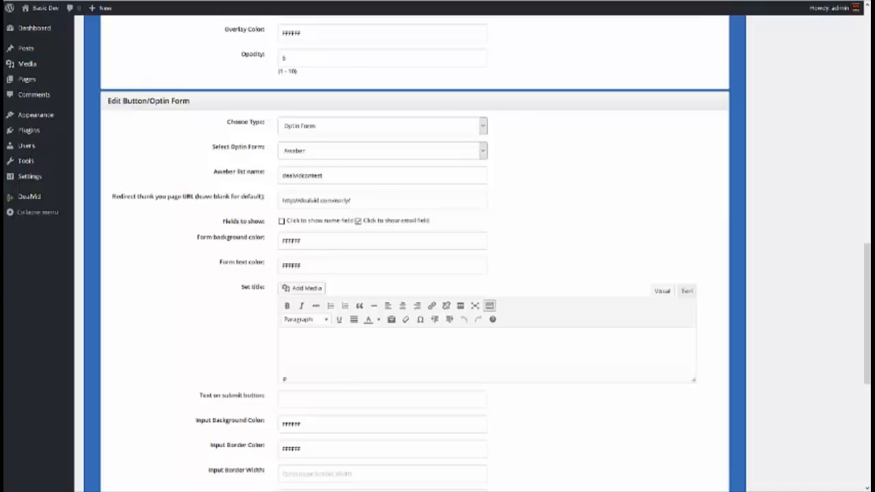
scroll(327, 221, down, 3)
text(Clcik)
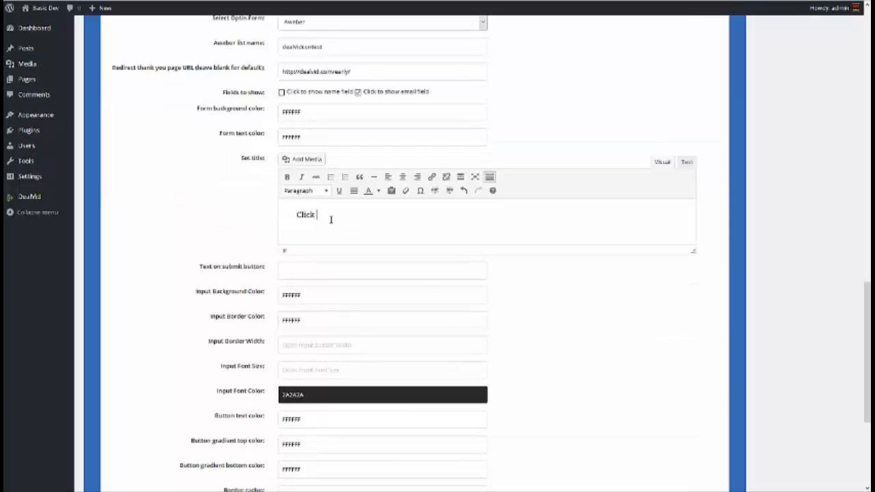
text( here to enter)
click(321, 271)
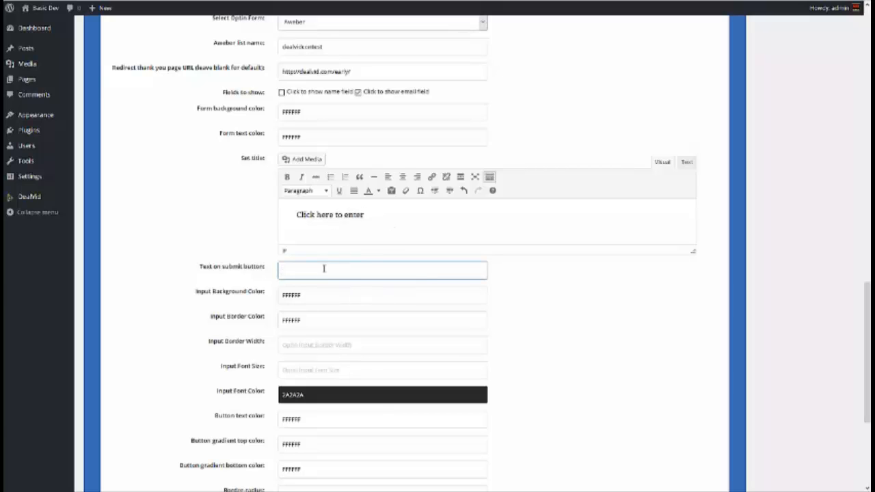
text(Enter Now)
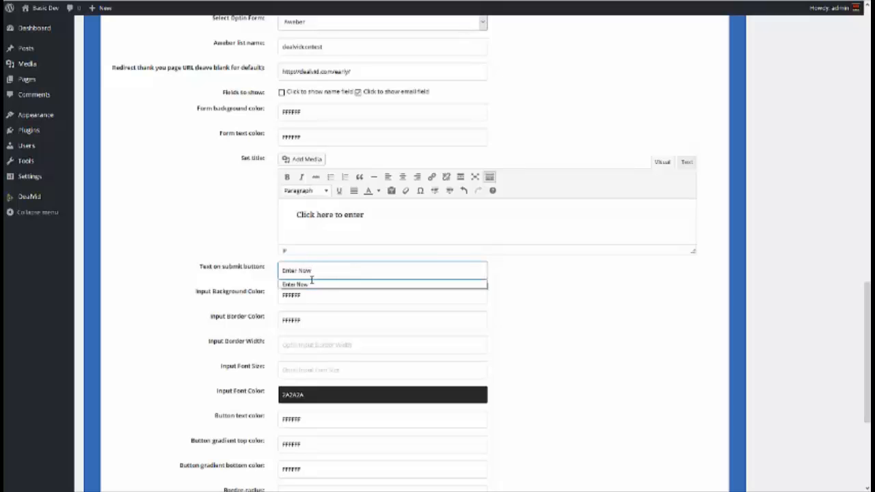
click(165, 275)
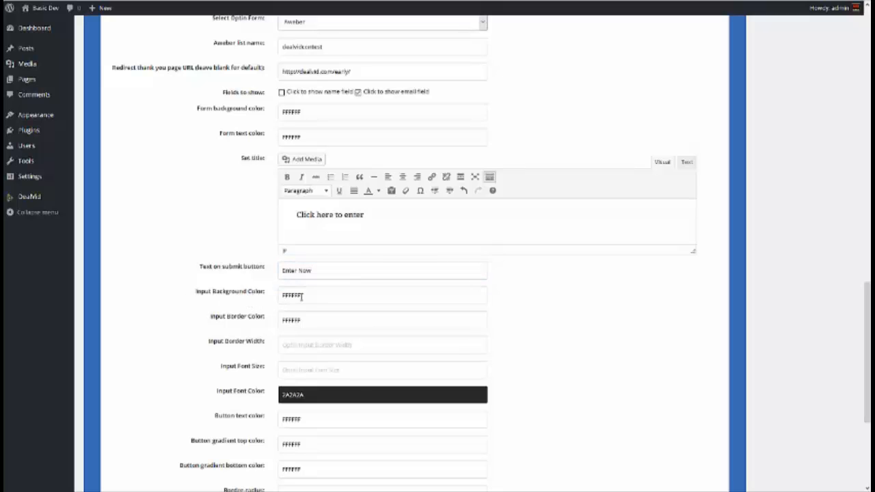
Set the submit button's gradient top color to FF0000 and its gradient bottom color to the darker red DB0000.
scroll(303, 337, down, 1)
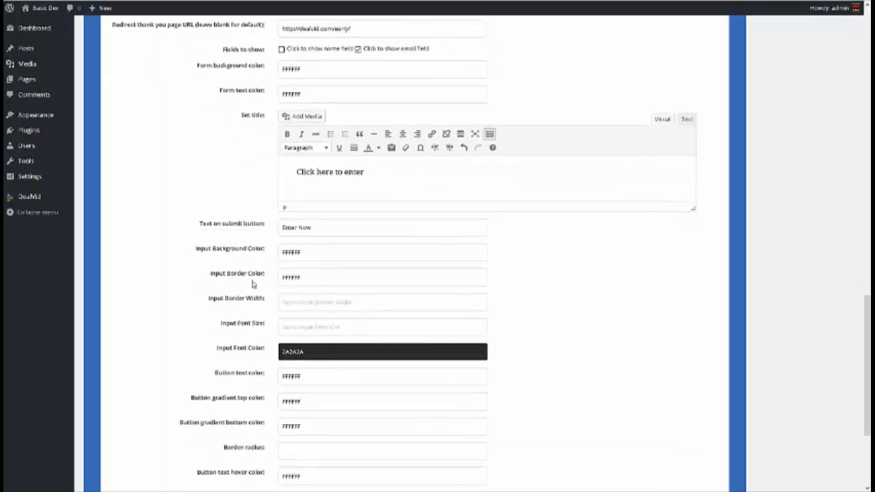
scroll(298, 335, down, 1)
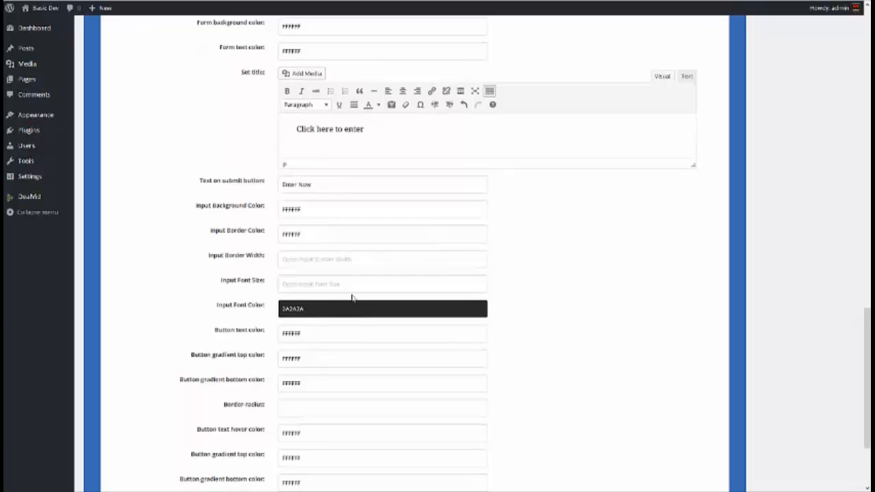
scroll(353, 297, down, 1)
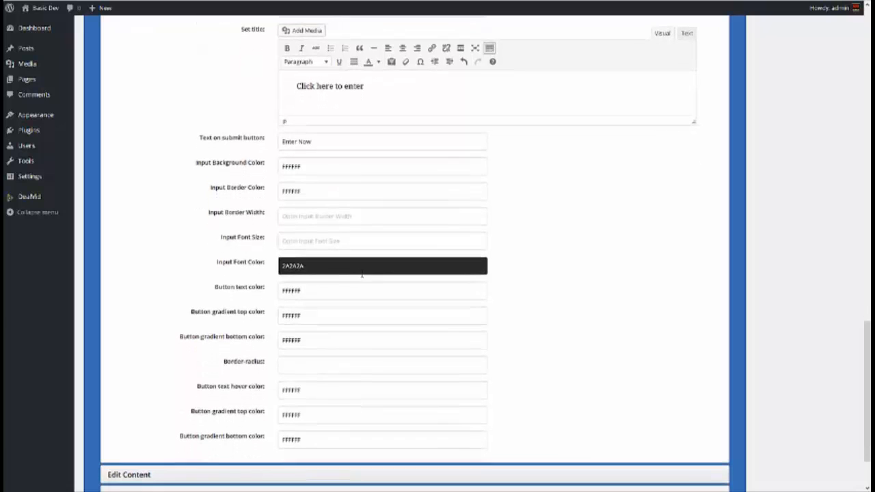
click(305, 315)
drag(283, 375, 283, 331)
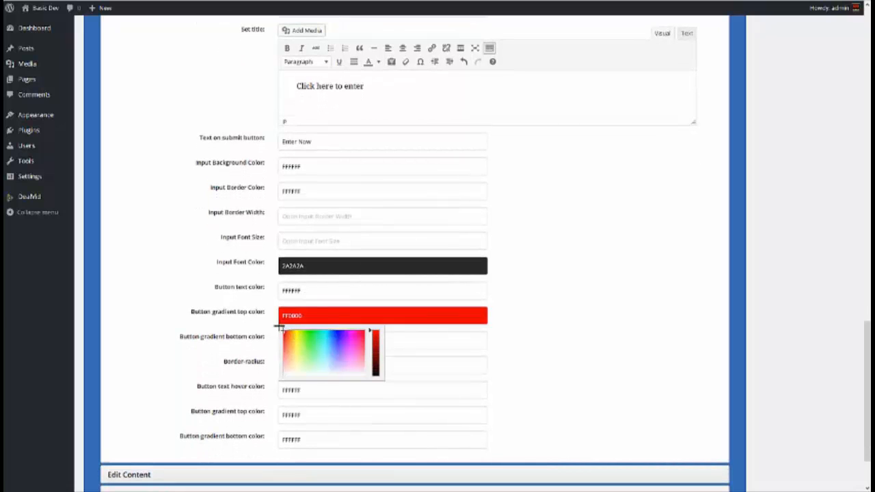
key(ctrl+c)
click(236, 330)
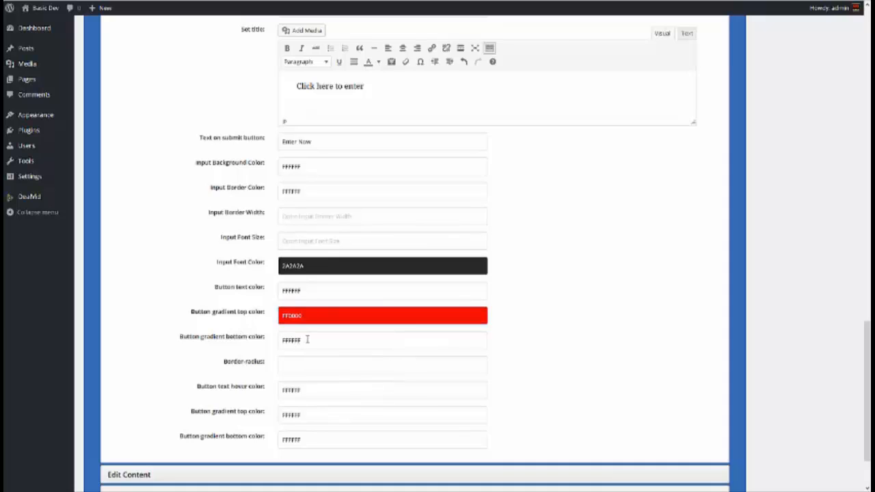
double_click(308, 340)
key(ctrl+v)
click(375, 361)
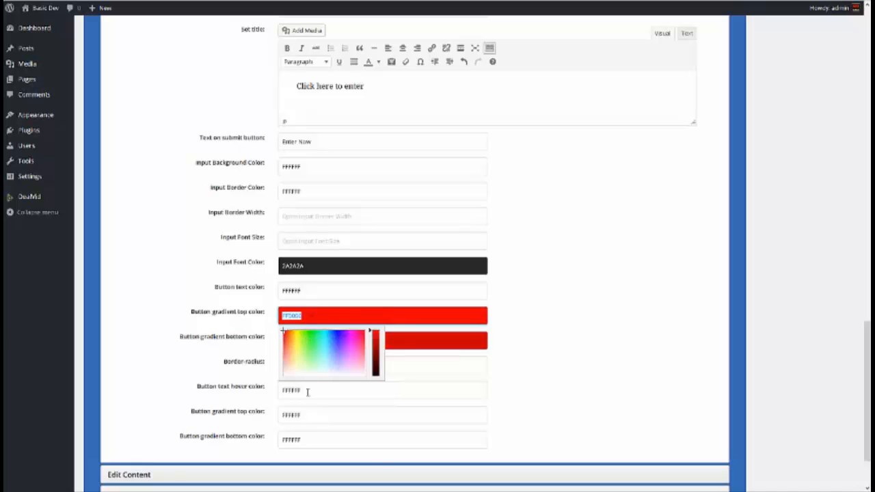
Copy the button's gradient colors to the hover gradient, using FF0000 for the top and DB0000 for the bottom.
double_click(309, 415)
key(ctrl+v)
double_click(327, 341)
key(ctrl+c)
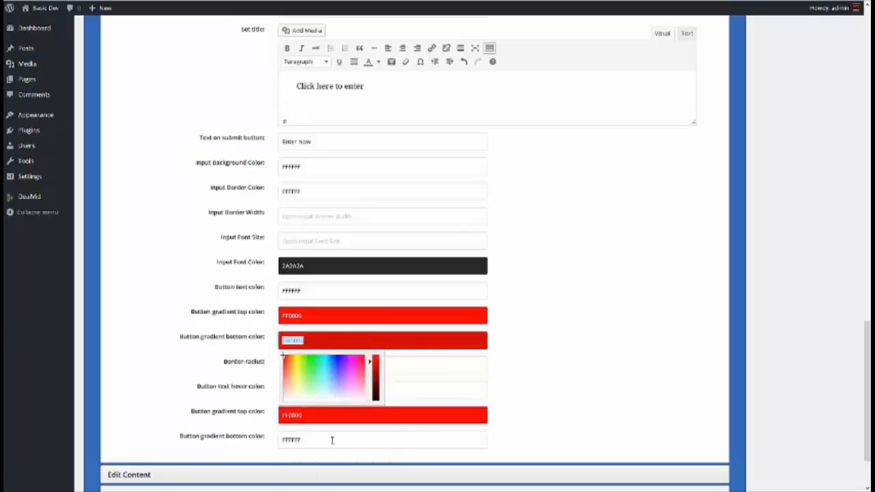
double_click(333, 441)
key(ctrl+v)
Set the submit button's border radius to 4 and the optin form's input background color to 292929.
click(297, 364)
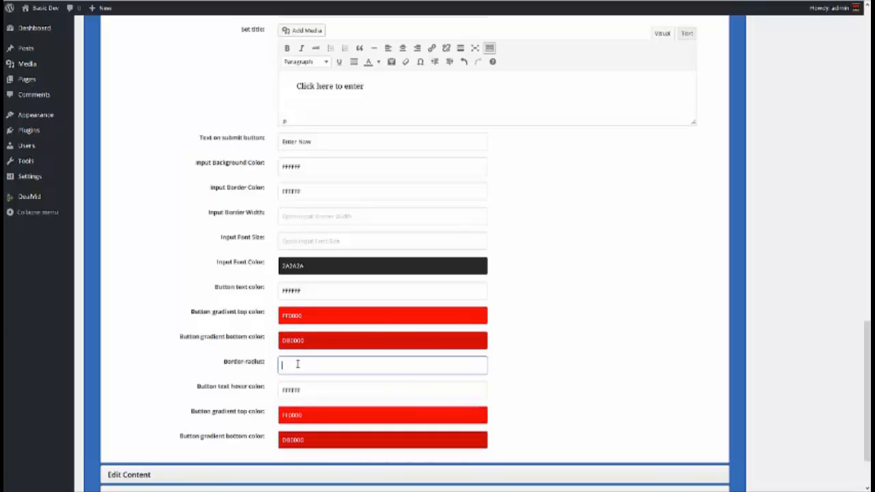
click(184, 351)
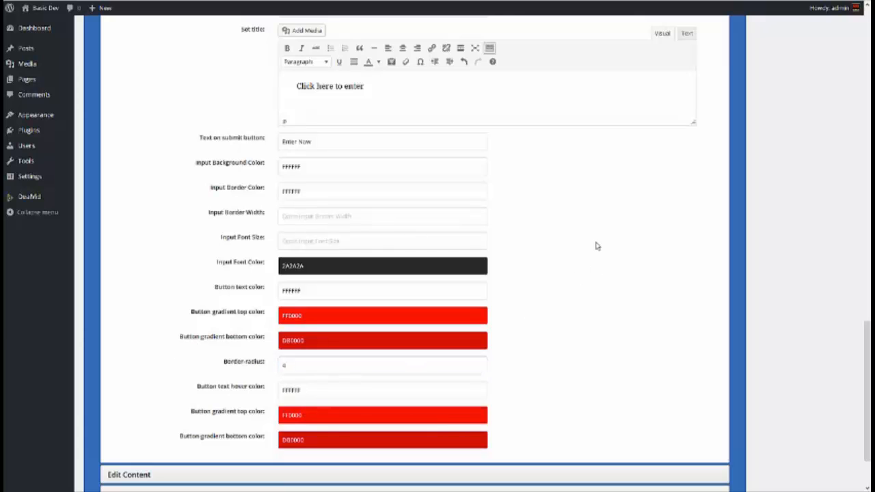
scroll(605, 254, up, 1)
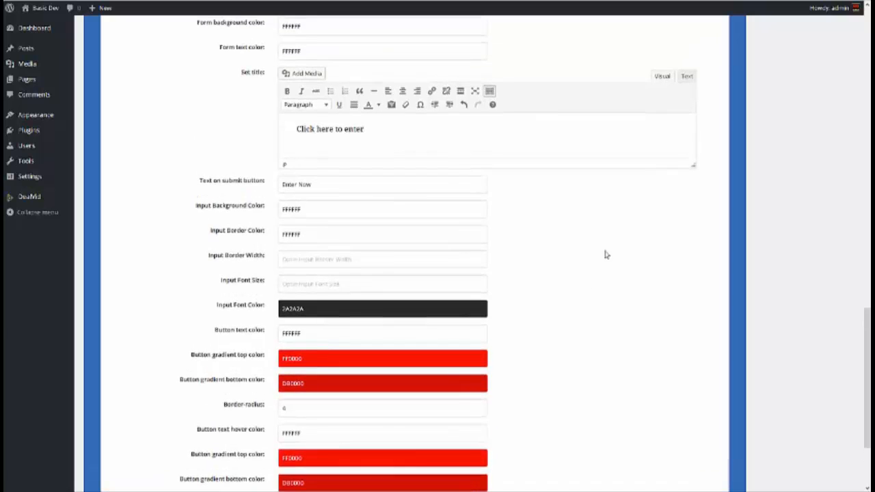
click(308, 211)
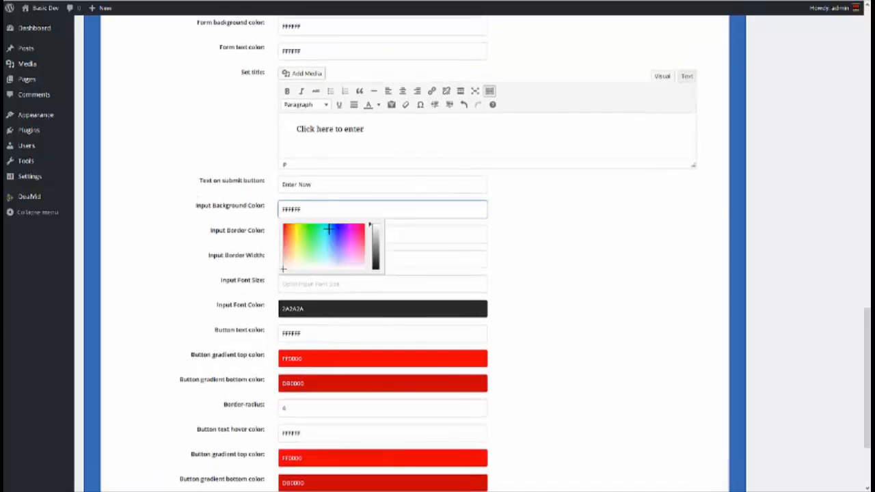
drag(382, 247, 377, 264)
click(557, 246)
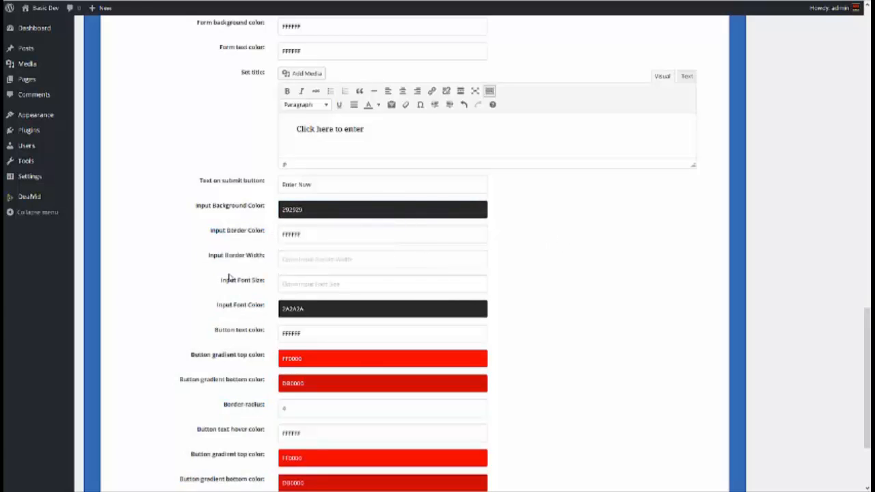
Review the completed optin form settings and save the campaign.
scroll(219, 286, down, 3)
scroll(582, 307, up, 2)
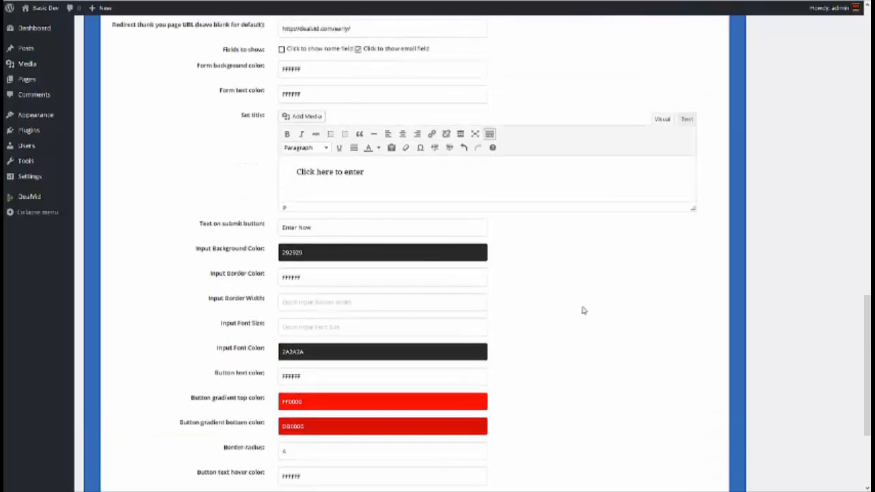
scroll(533, 363, down, 3)
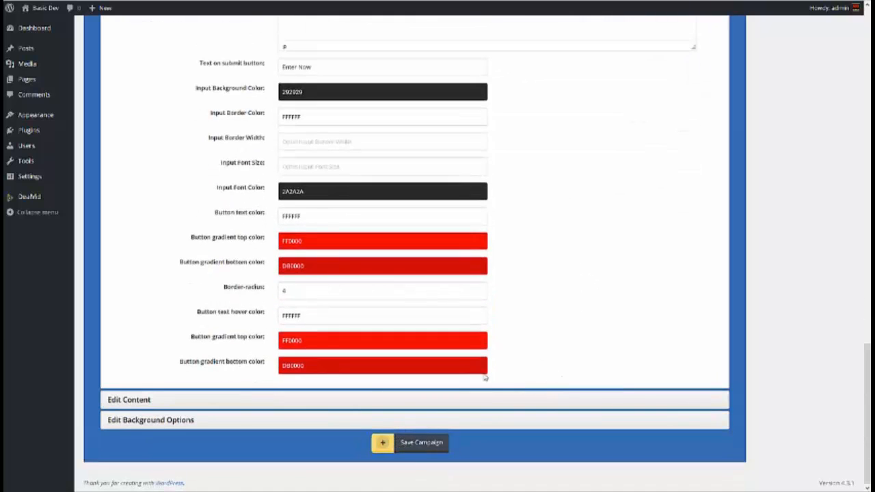
scroll(326, 131, up, 2)
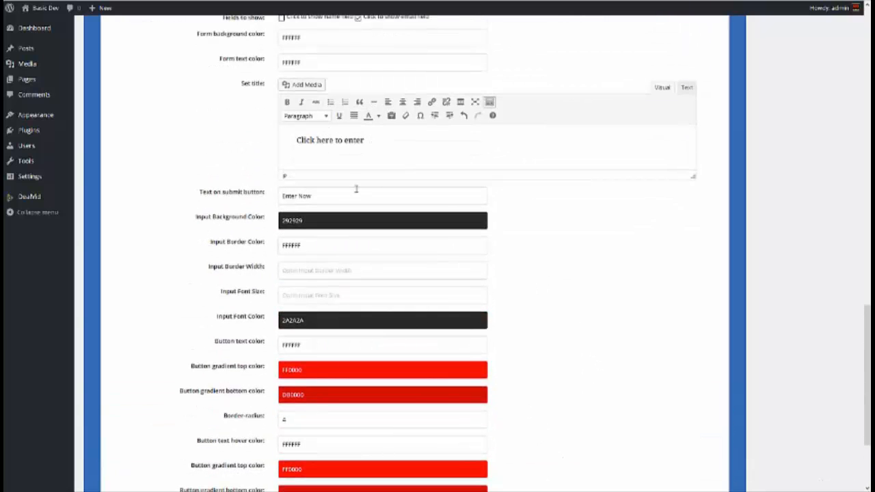
scroll(531, 396, down, 2)
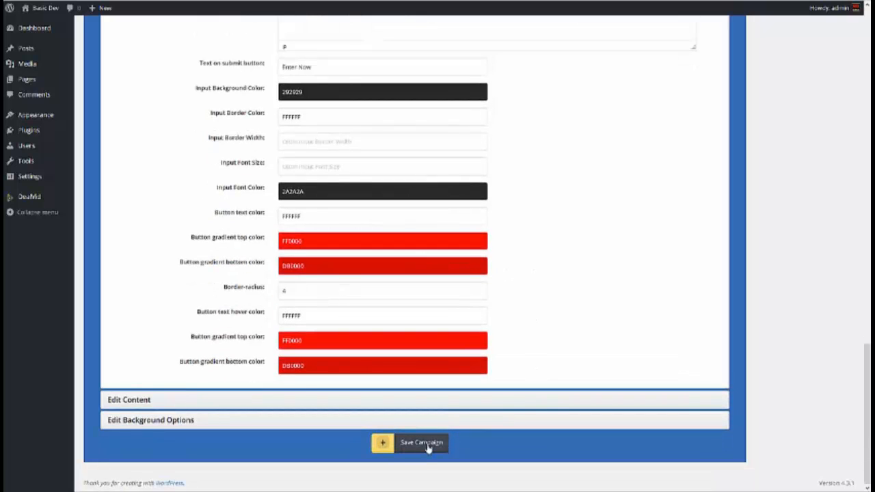
click(428, 444)
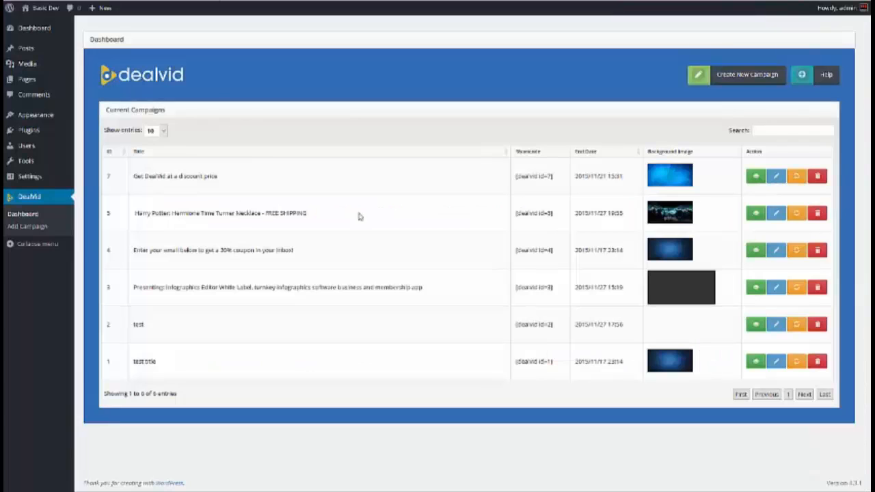
Open the "Get DealVid at a discount price" campaign for editing and expand its button and optin form settings.
click(277, 217)
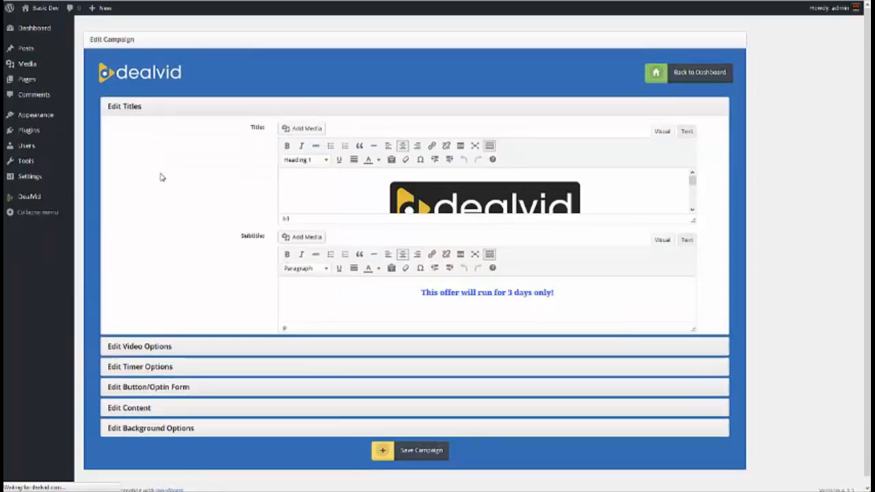
click(156, 388)
scroll(260, 322, down, 2)
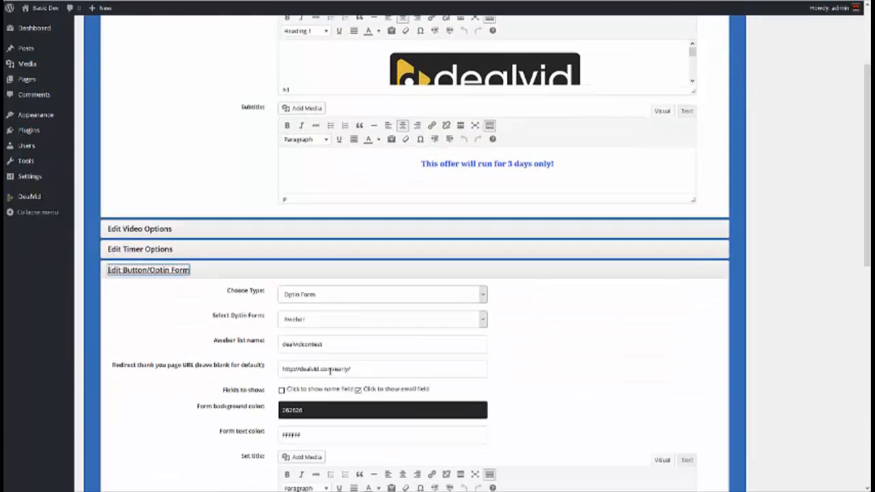
Switch the campaign's type to CSS button with text and back to Optin Form.
click(302, 298)
click(307, 316)
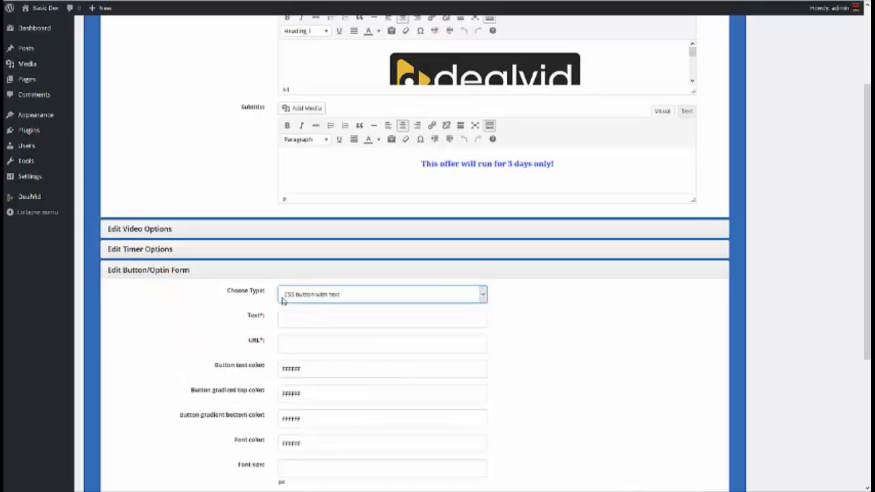
click(335, 299)
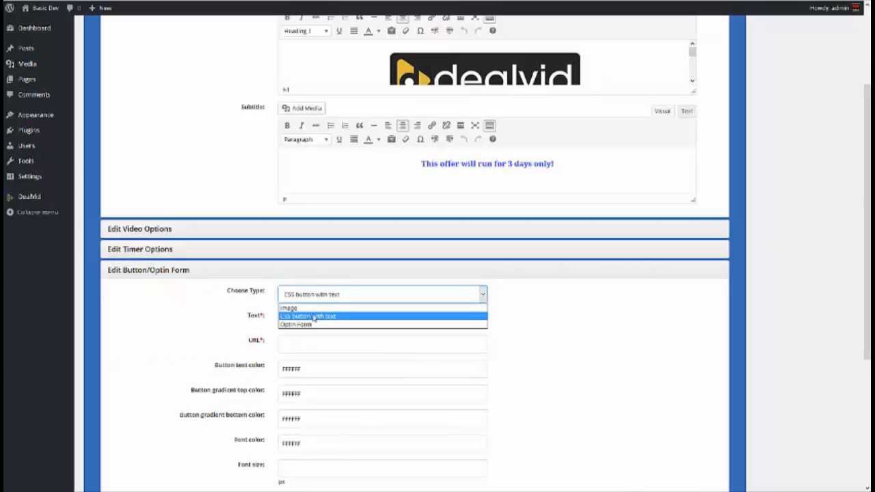
click(313, 324)
Change the campaign's background type to Solid and set its background color to the dark blue-grey 313542.
scroll(206, 322, down, 7)
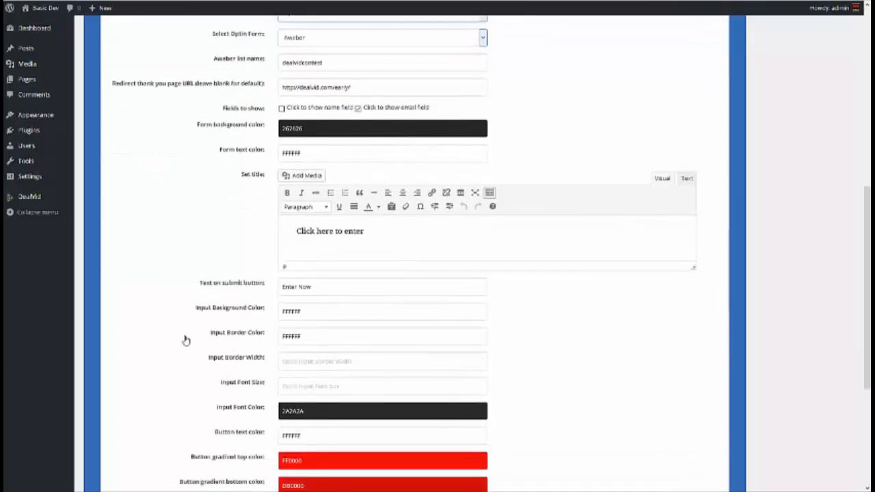
scroll(193, 342, down, 1)
click(153, 418)
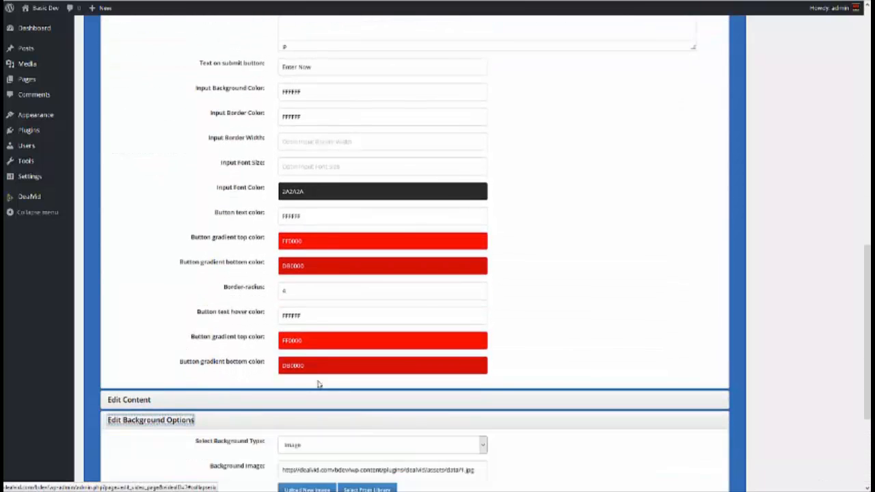
scroll(318, 383, down, 3)
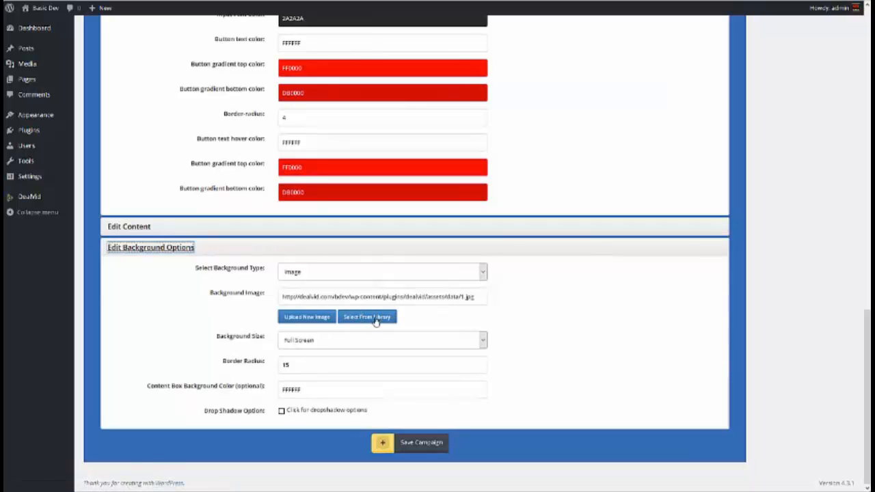
click(383, 272)
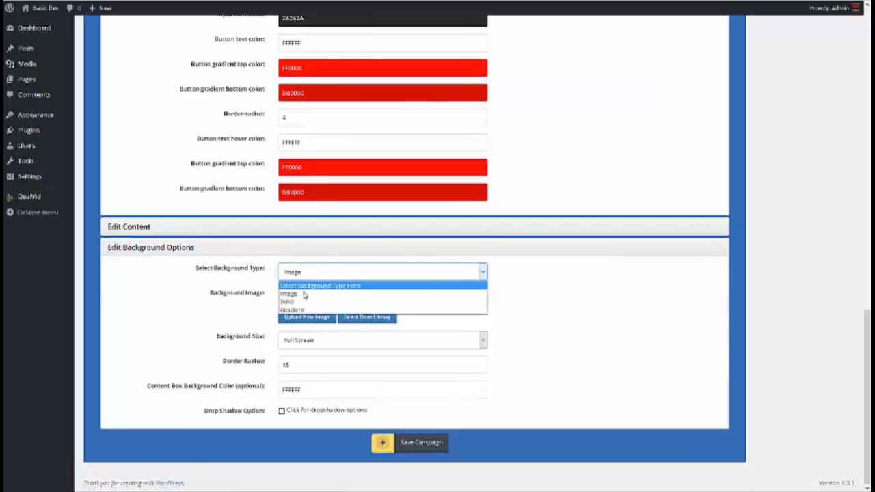
click(297, 305)
click(323, 336)
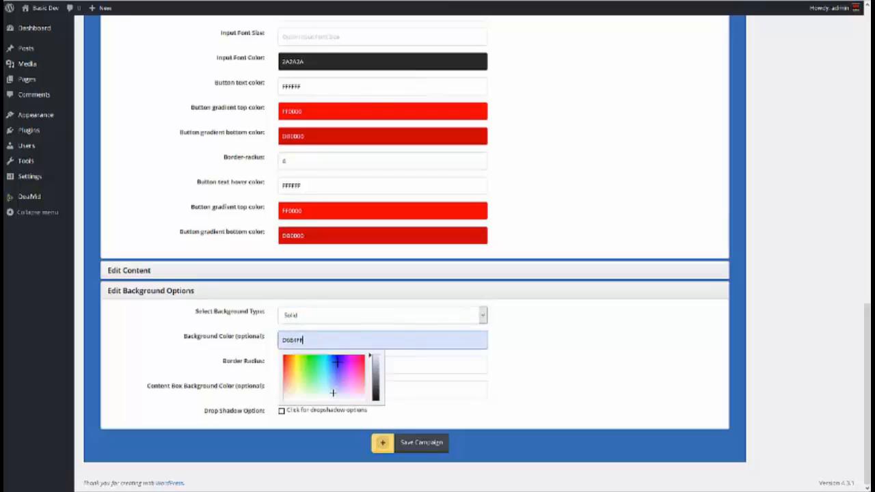
drag(374, 381, 376, 393)
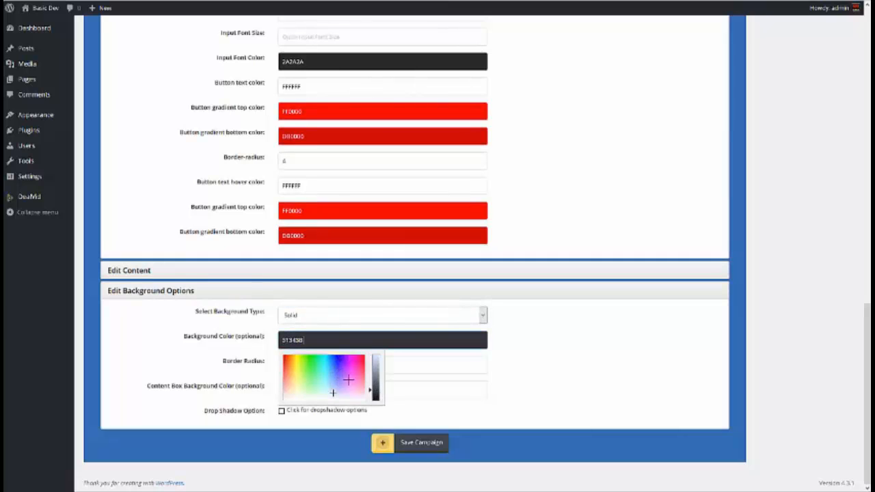
click(337, 369)
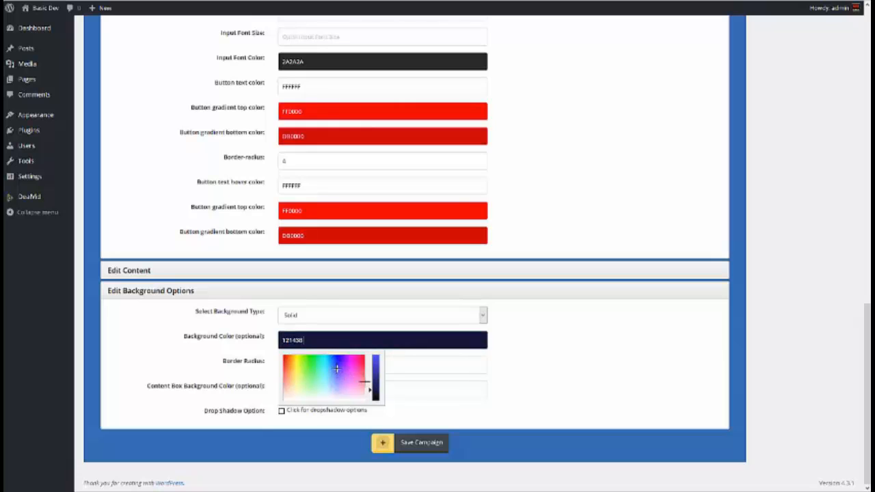
mouse_move(332, 377)
mouse_down()
mouse_move(335, 389)
mouse_move(376, 388)
mouse_up()
click(562, 373)
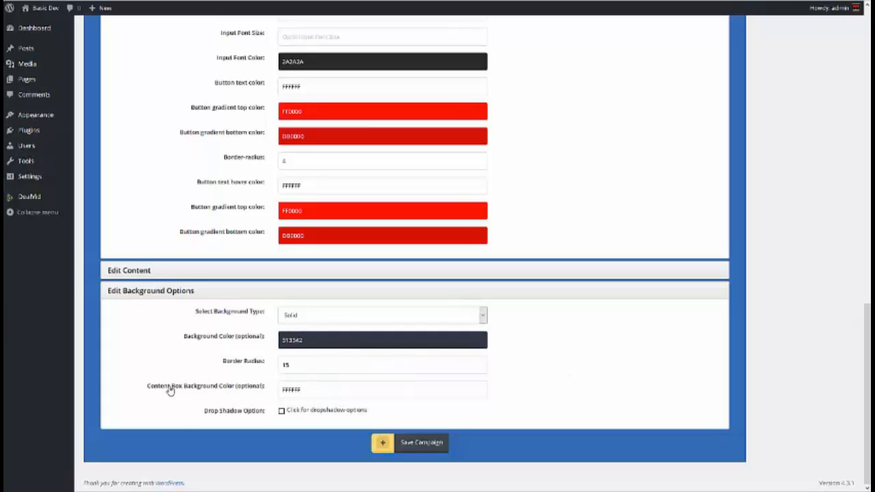
Enable the drop shadow option to view its settings and disable it again.
click(282, 413)
scroll(648, 297, down, 3)
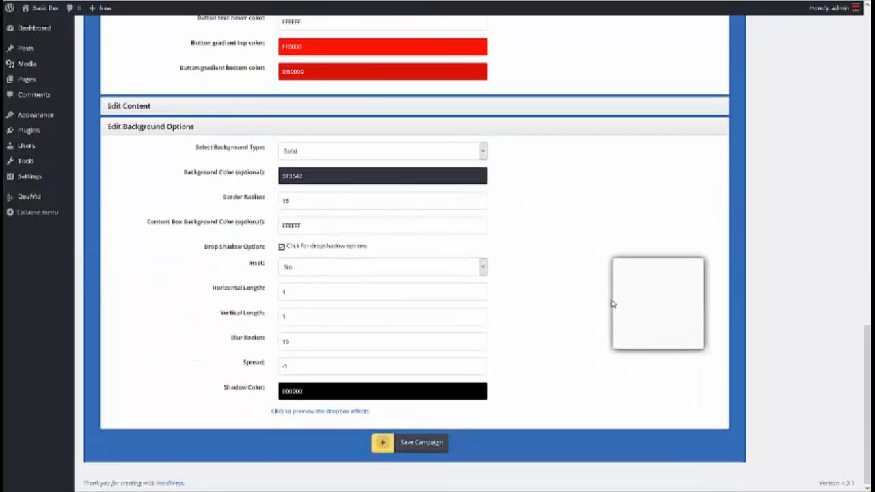
click(282, 248)
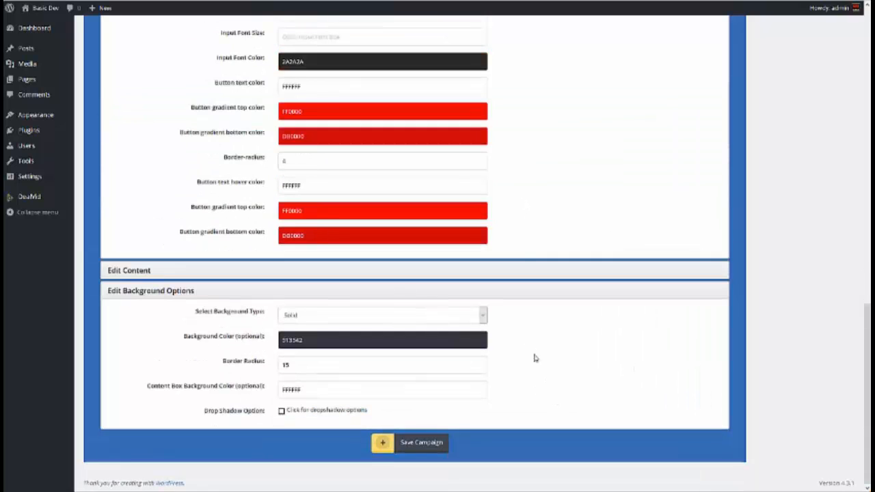
Add the killer features heading and image to the campaign's content and remove the enclosing dealvid-content div tags from its HTML.
click(129, 271)
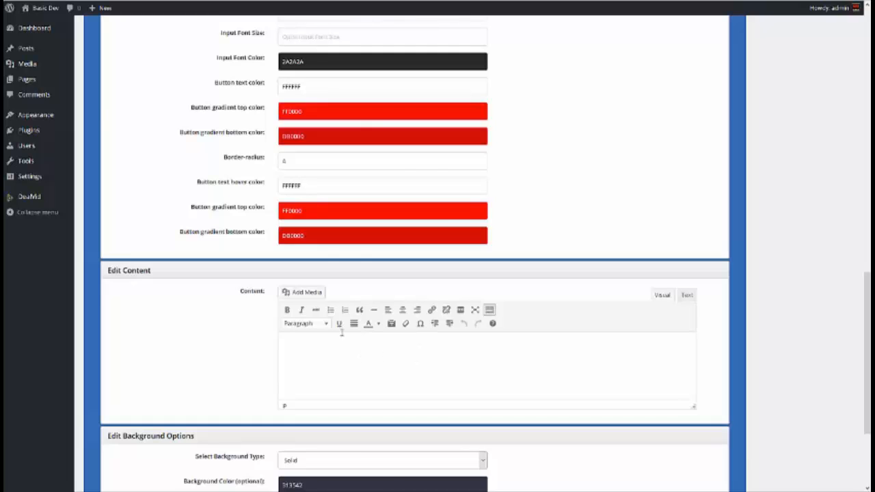
scroll(361, 357, down, 3)
scroll(383, 239, up, 2)
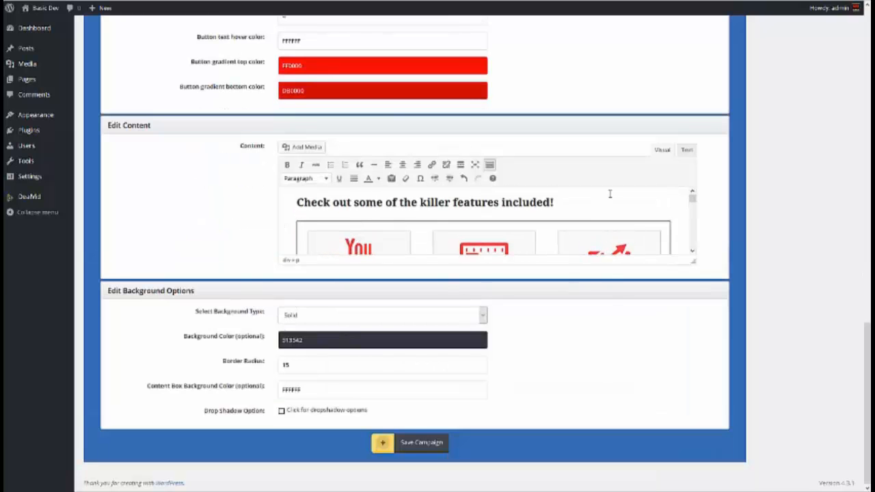
click(687, 151)
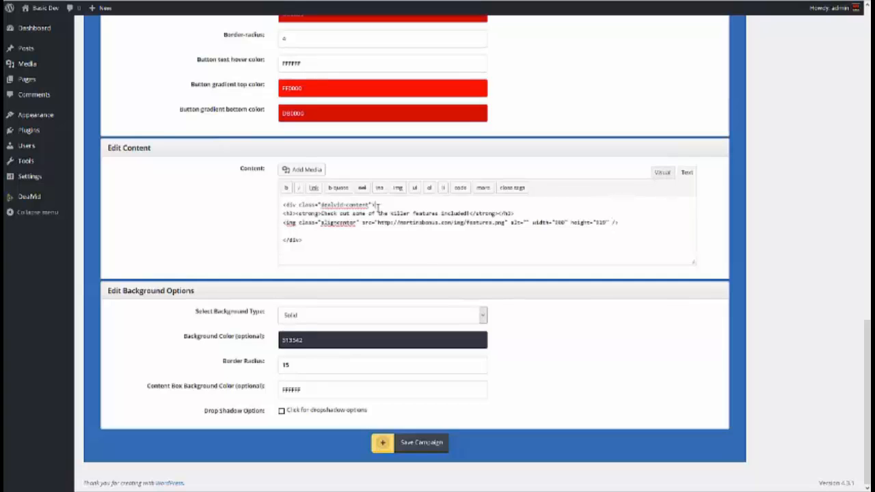
drag(377, 205, 272, 206)
key(Delete)
drag(303, 240, 287, 230)
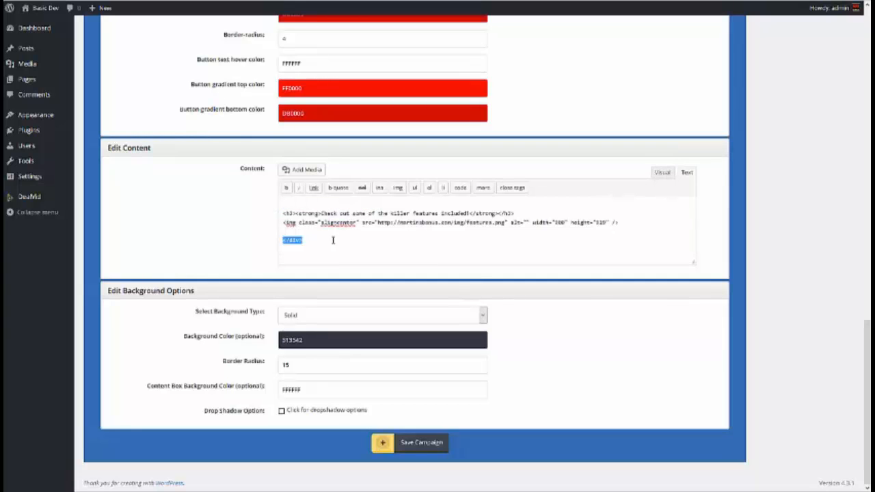
key(Delete)
click(664, 172)
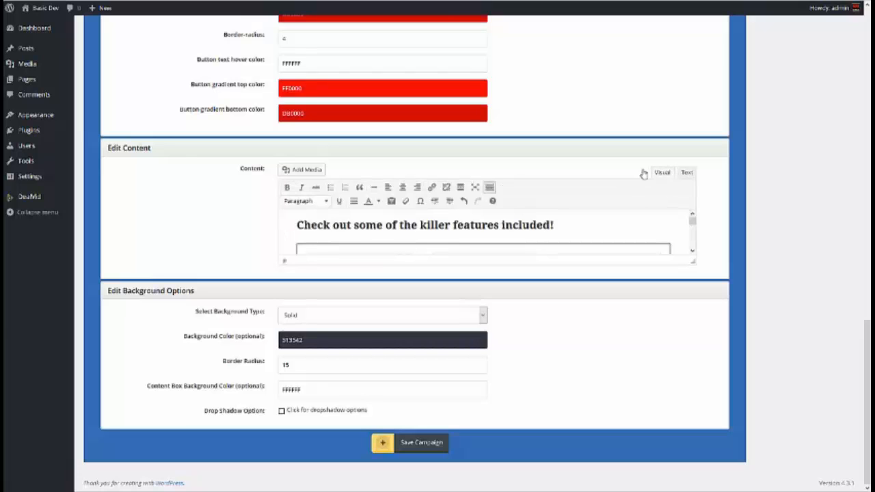
Make the content heading "Check out some of the killer features included!" red and centered, and save the campaign.
drag(298, 224, 563, 225)
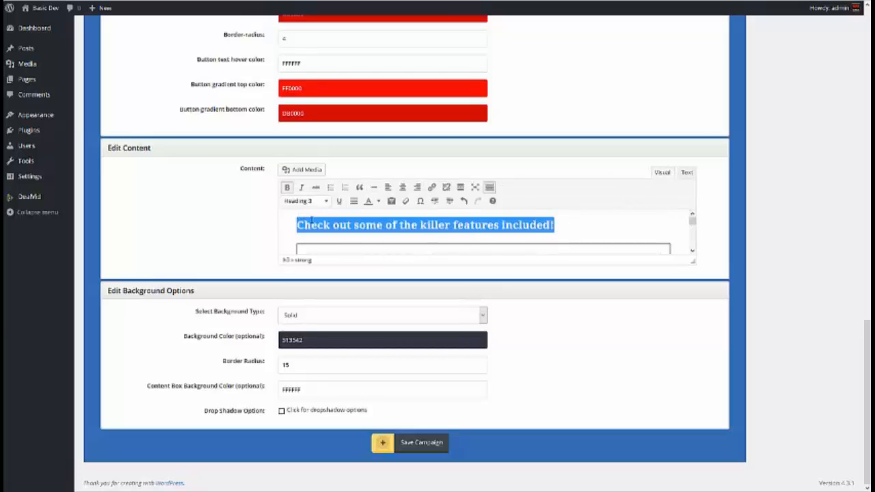
click(379, 202)
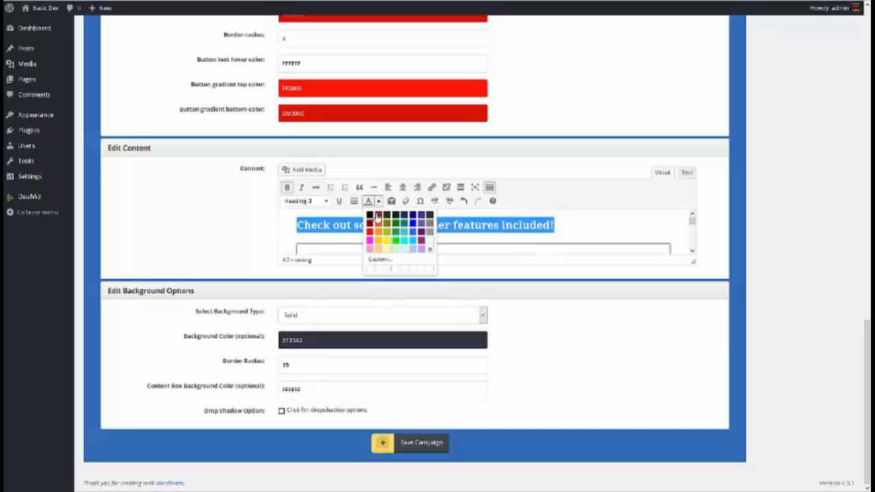
click(369, 234)
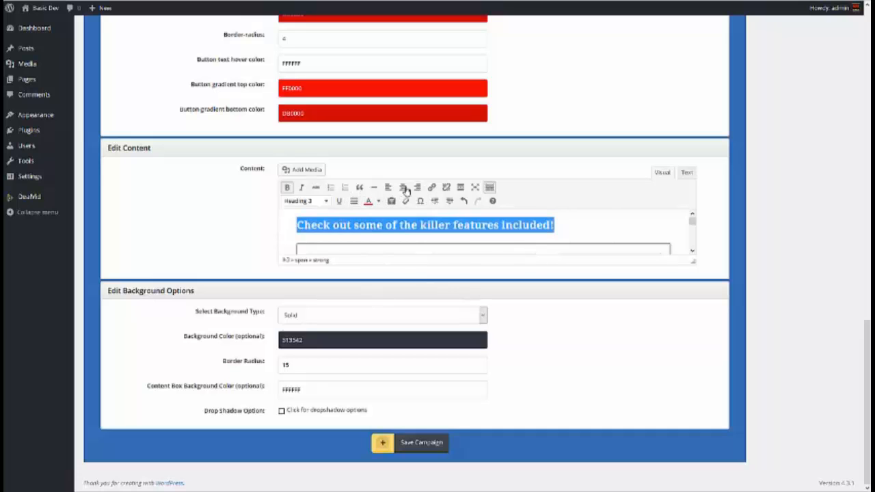
click(402, 188)
scroll(519, 232, down, 2)
click(519, 233)
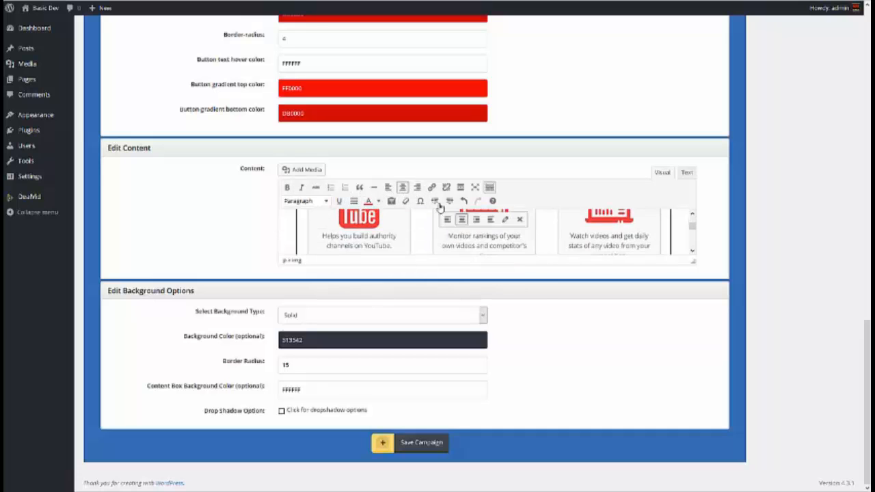
click(421, 444)
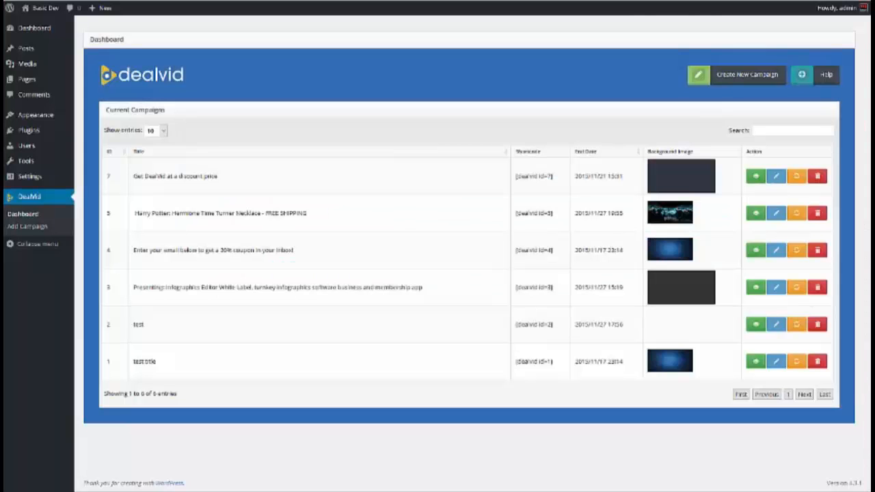
Preview the "Get DealVid at a discount price" campaign and examine its background, timer, optin form and features content.
click(756, 177)
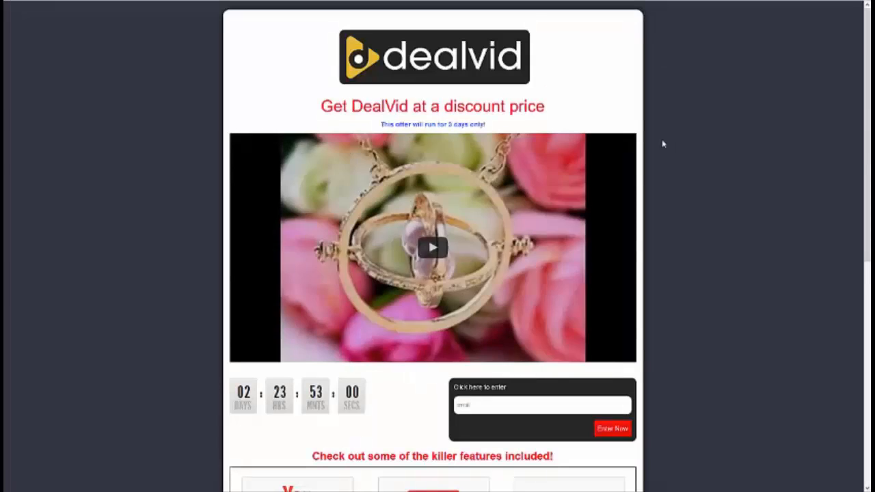
scroll(703, 147, down, 6)
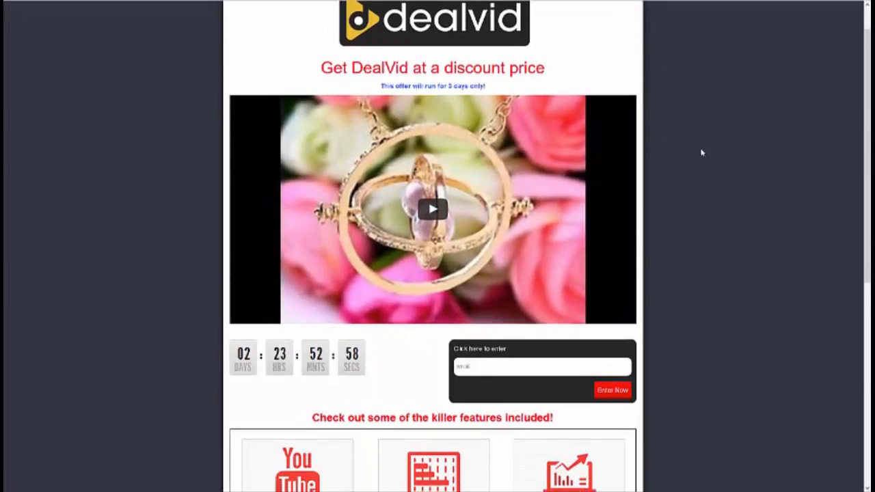
scroll(469, 426, up, 1)
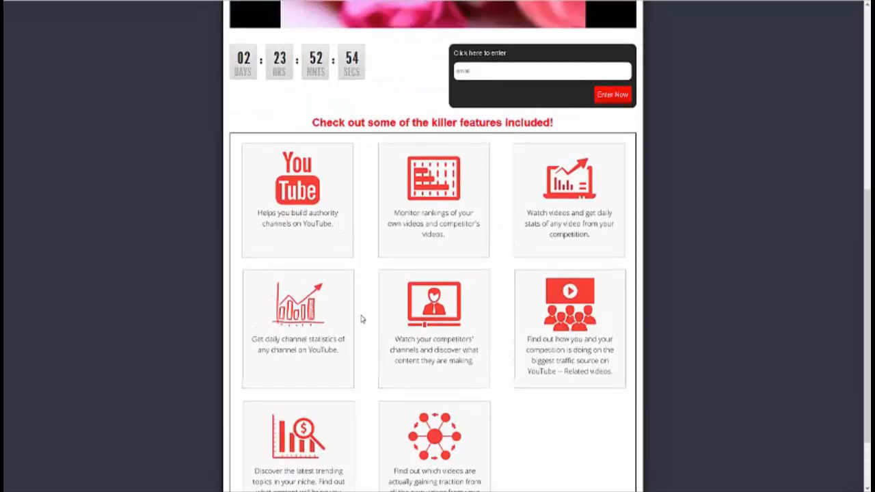
scroll(362, 319, up, 3)
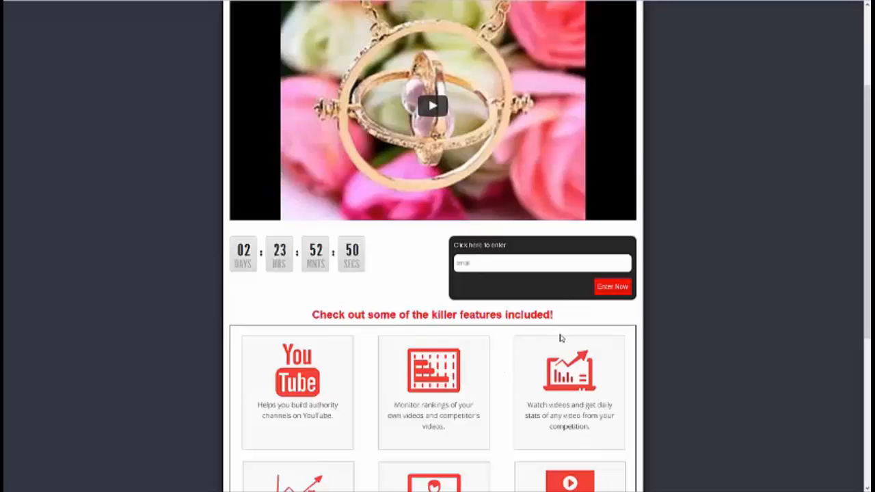
scroll(561, 338, down, 1)
scroll(332, 407, up, 1)
scroll(314, 423, up, 1)
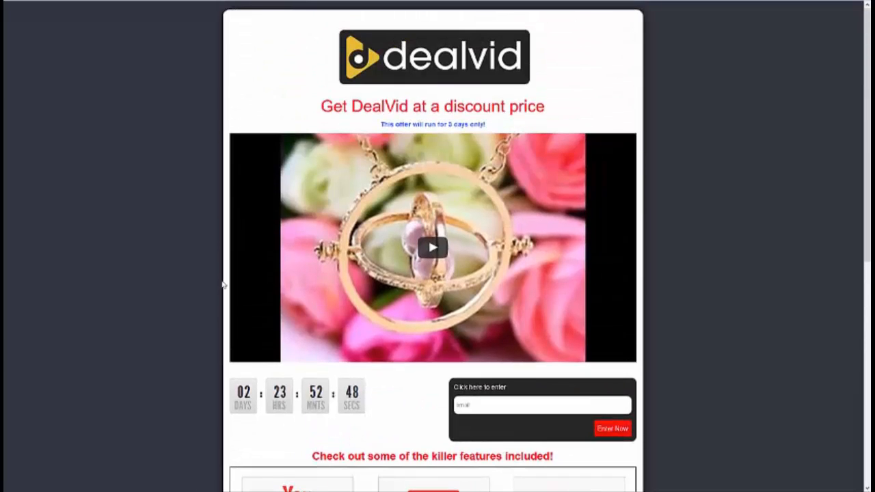
scroll(718, 182, down, 4)
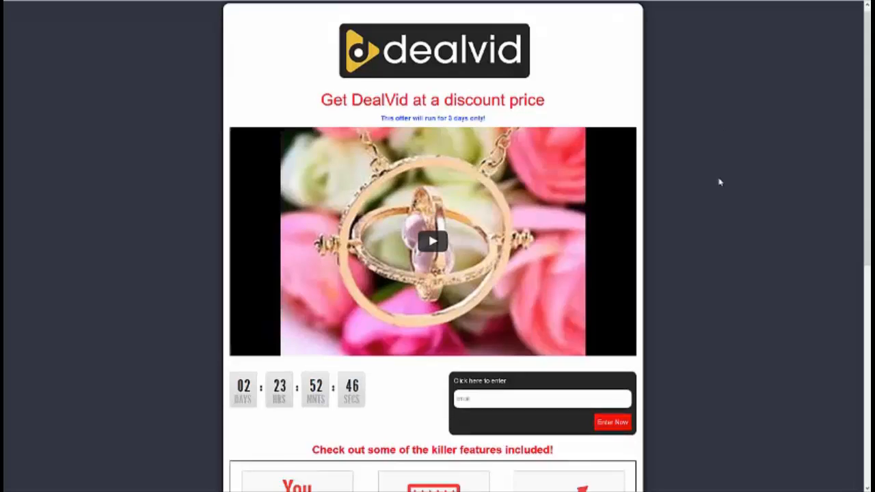
scroll(715, 274, up, 3)
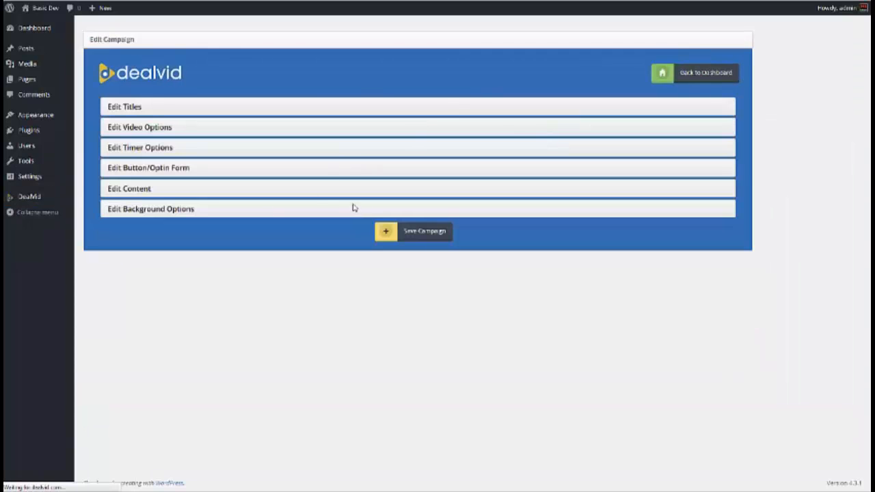
Set the content box background color to dark gray 303030 in the campaign's background options.
click(141, 210)
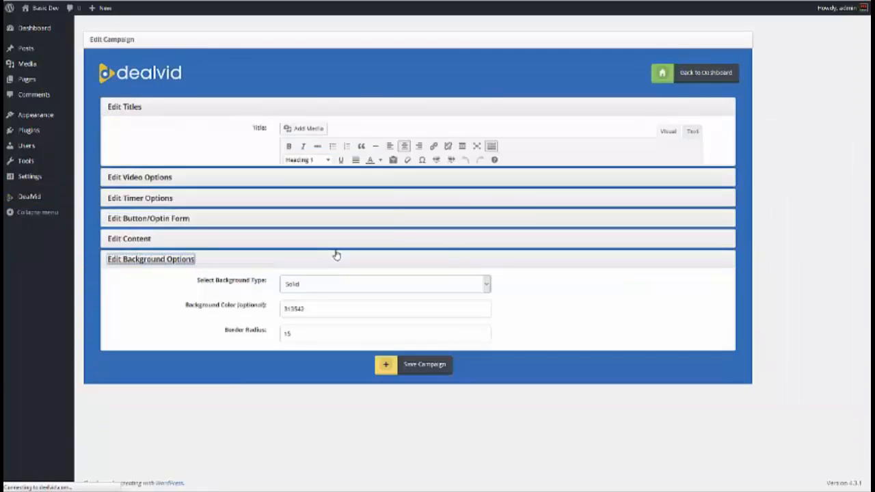
scroll(336, 273, down, 2)
click(293, 411)
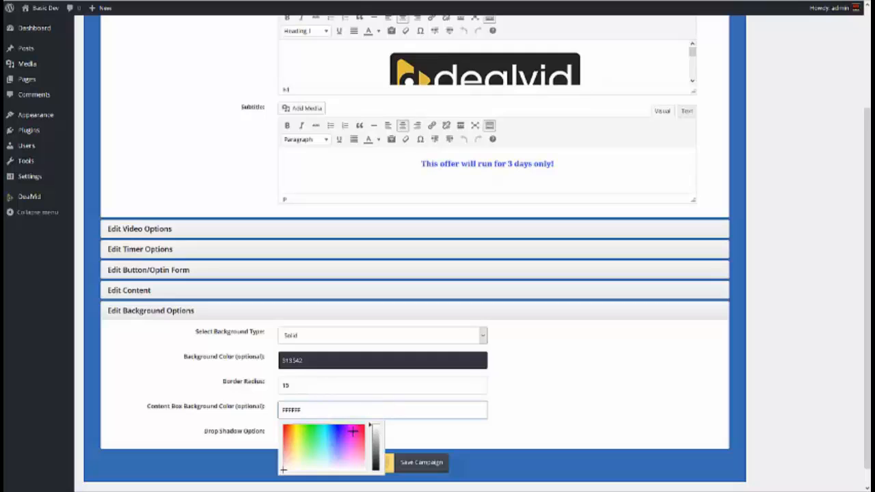
mouse_move(292, 441)
mouse_down()
mouse_move(286, 425)
mouse_move(306, 441)
mouse_up()
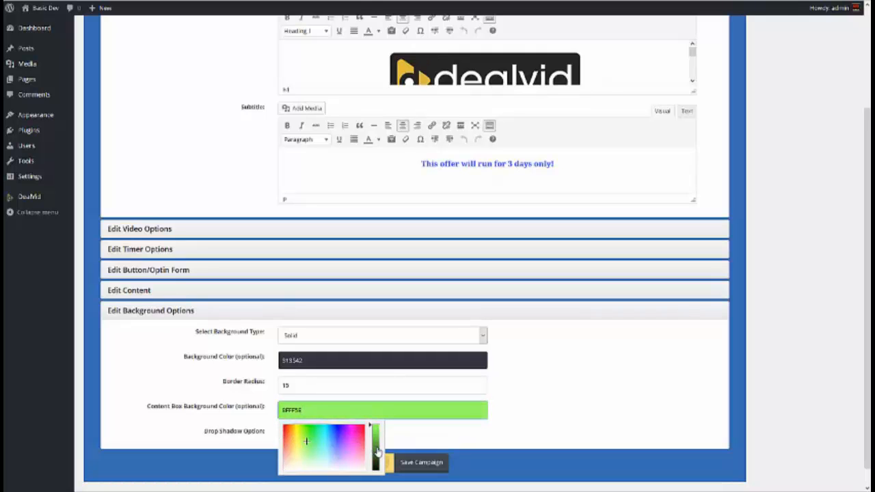
mouse_move(376, 452)
mouse_down()
mouse_move(374, 468)
mouse_move(324, 463)
mouse_move(377, 464)
mouse_up()
click(338, 448)
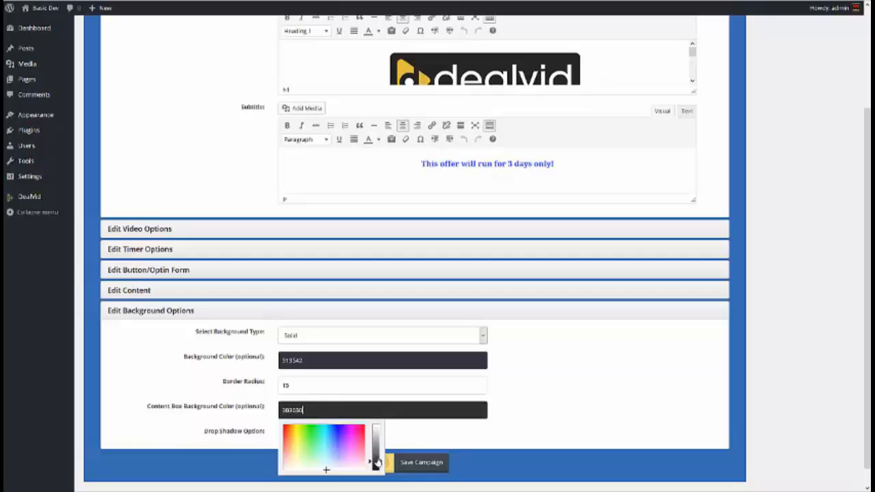
Set the campaign's solid background color to light blue-gray C1CCD6 and save the campaign.
click(301, 361)
drag(376, 411, 379, 389)
click(541, 371)
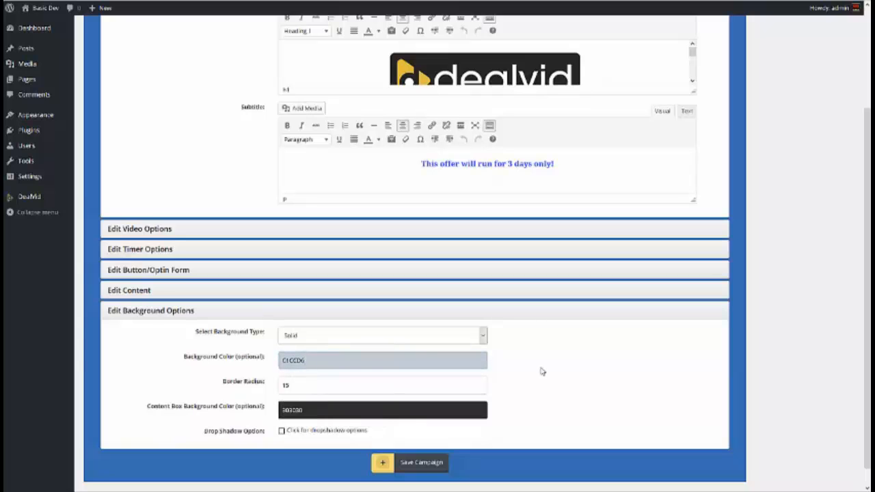
click(420, 465)
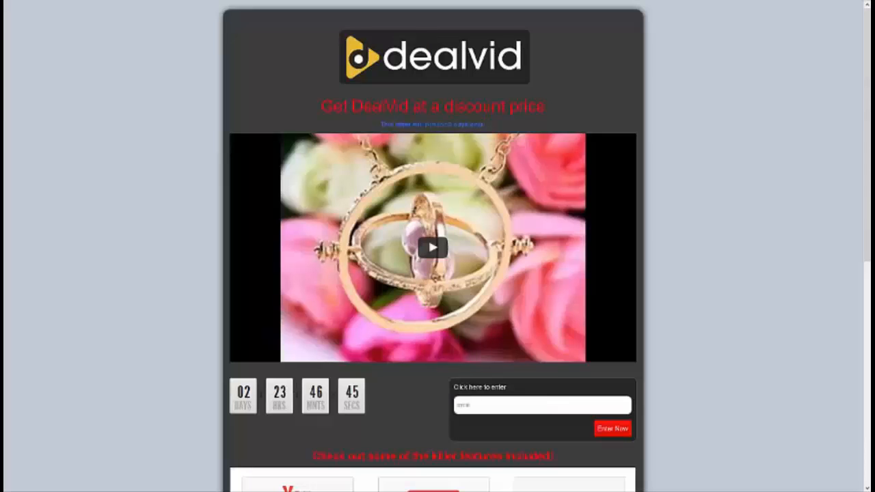
Examine the recolored campaign preview from the title to the features content and return to the campaign editor.
scroll(743, 78, down, 6)
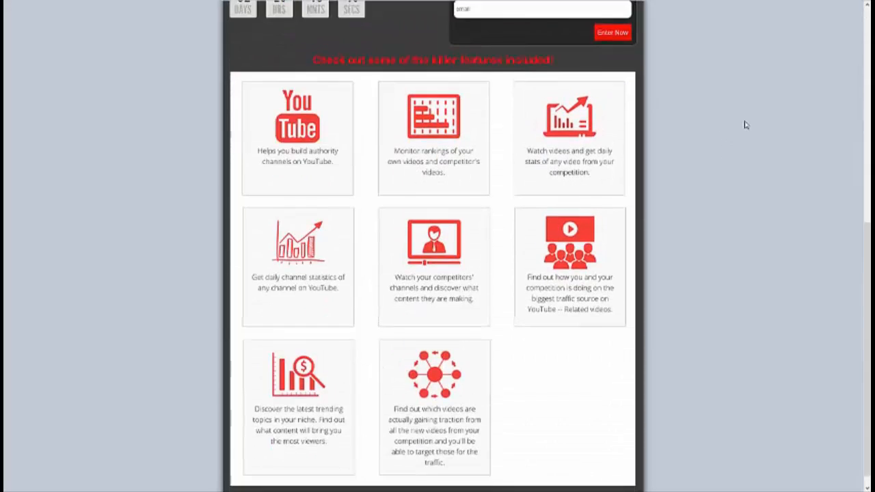
scroll(744, 133, up, 6)
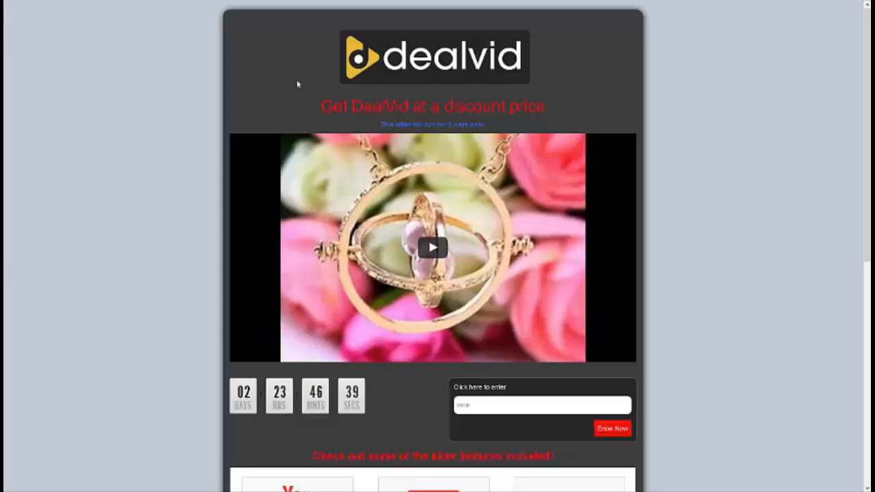
click(251, 0)
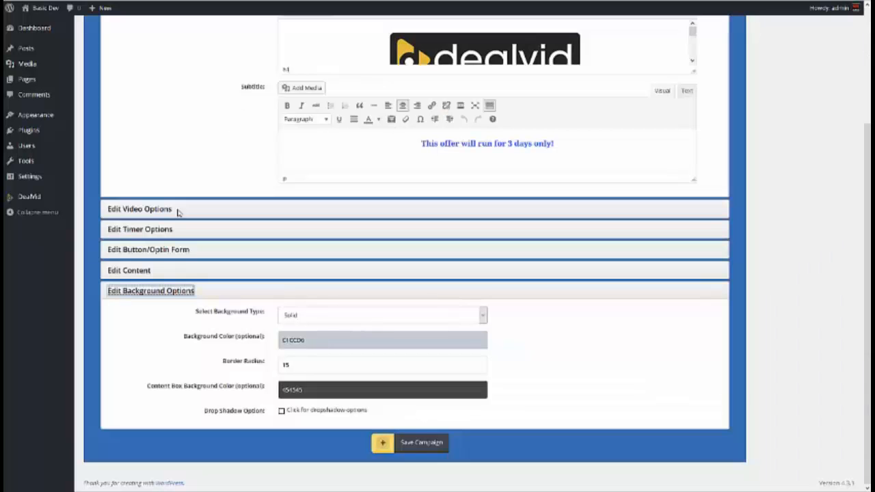
mouse_move(48, 196)
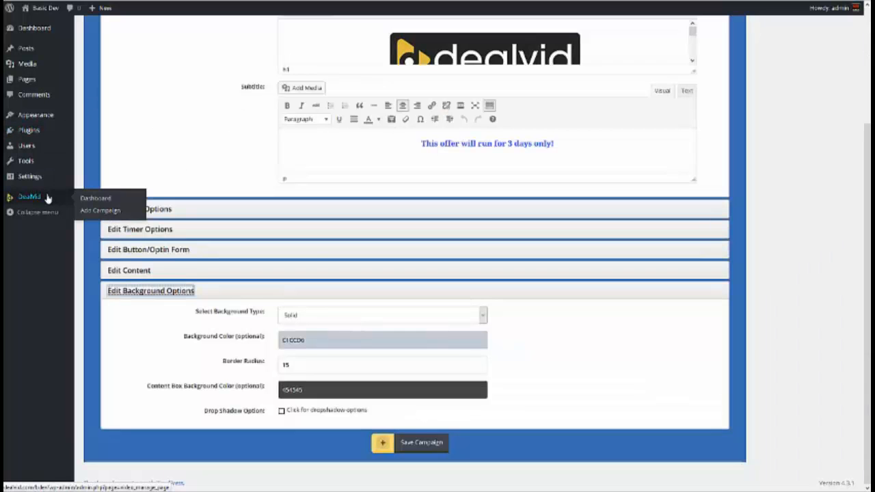
click(95, 205)
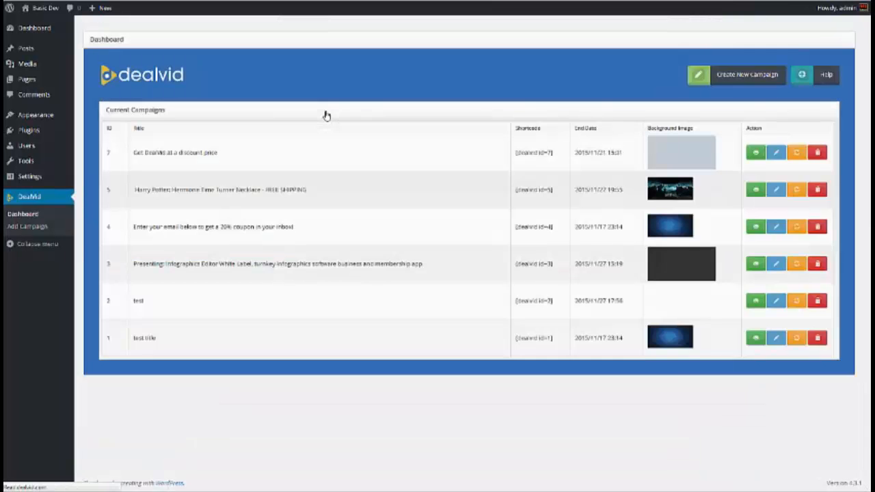
click(775, 175)
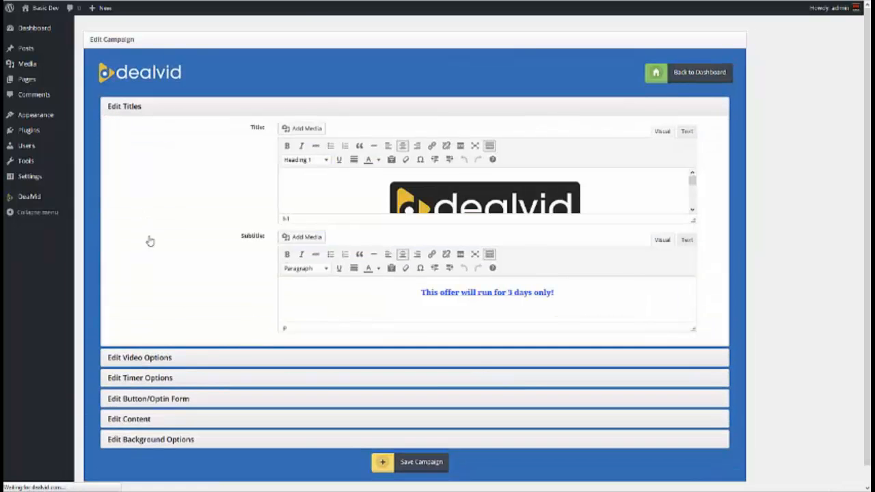
click(168, 438)
scroll(198, 315, down, 1)
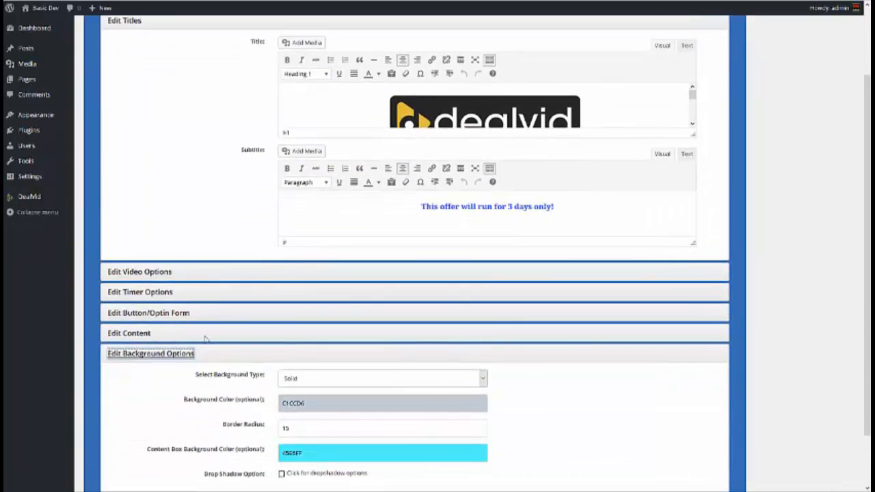
click(327, 381)
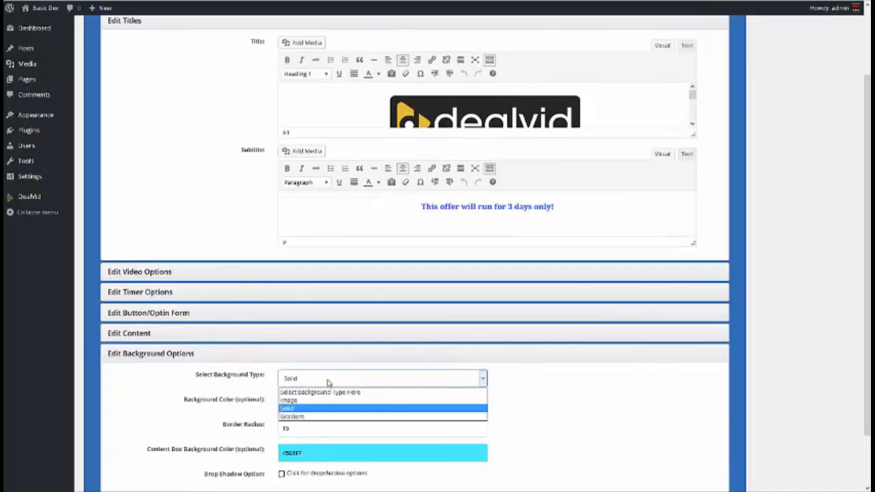
click(294, 401)
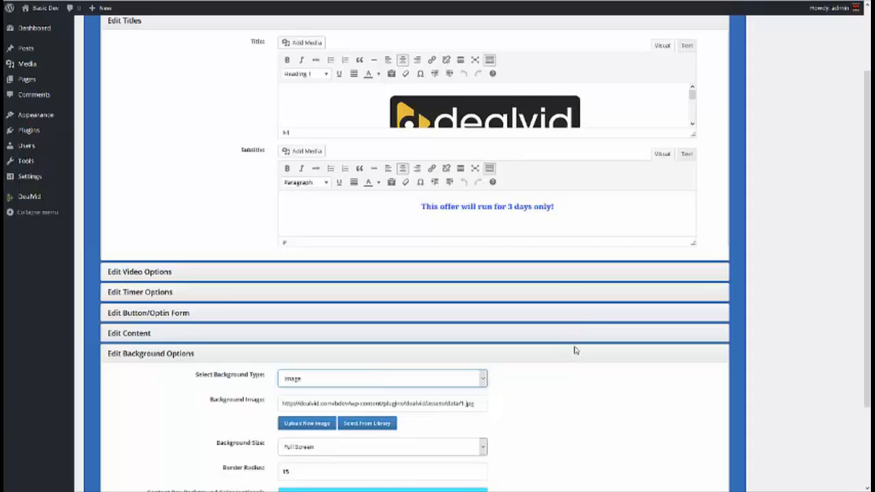
scroll(576, 351, down, 2)
scroll(373, 328, up, 4)
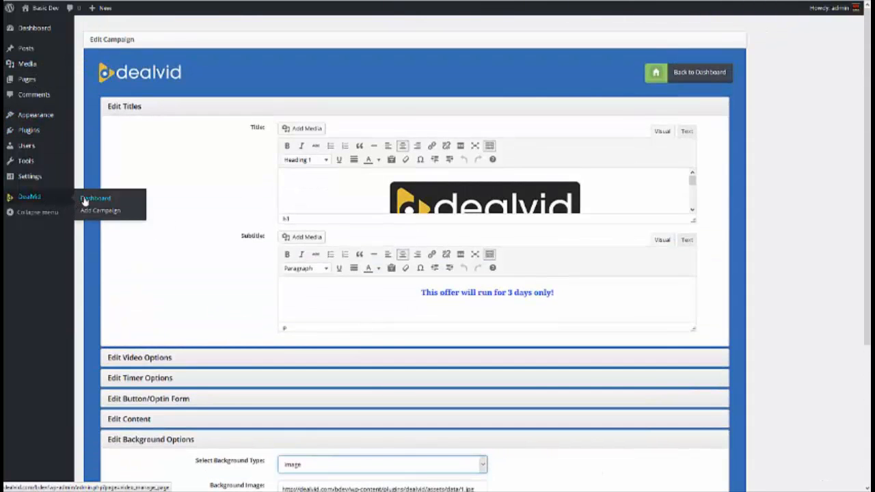
From the DealVid dashboard, preview the Harry Potter necklace campaign and open its background image to copy the image URL.
click(83, 199)
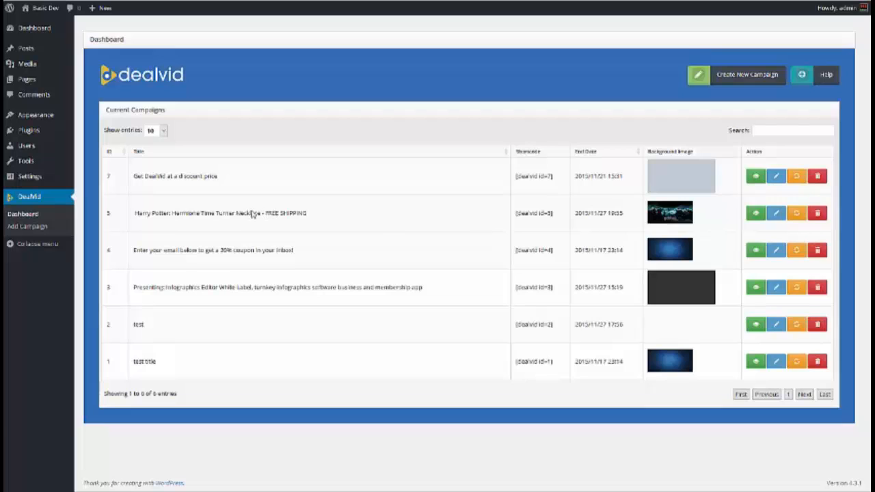
click(758, 214)
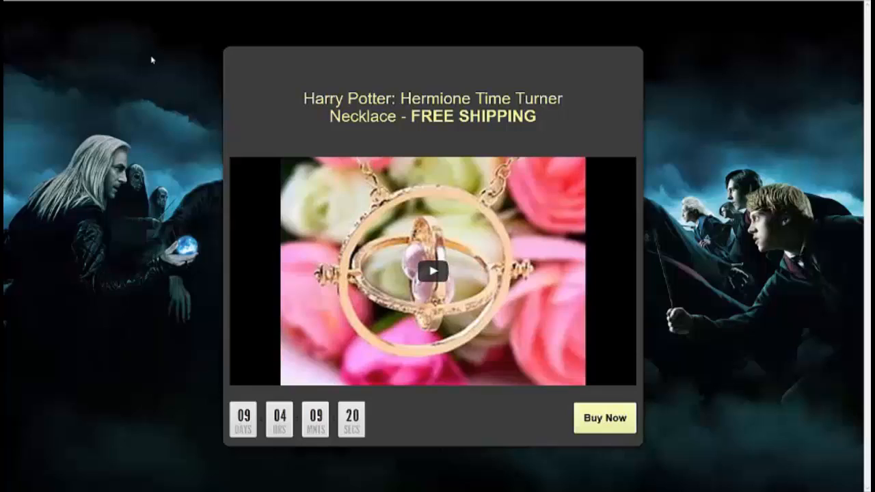
right_click(122, 114)
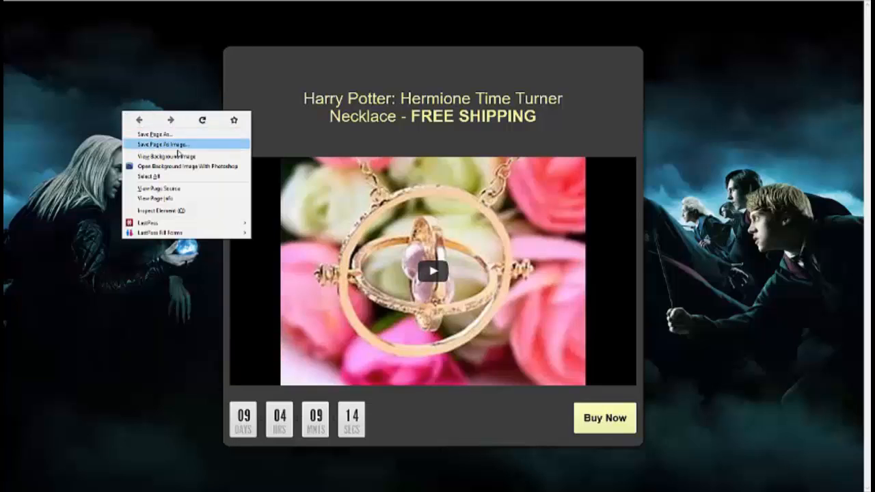
click(140, 156)
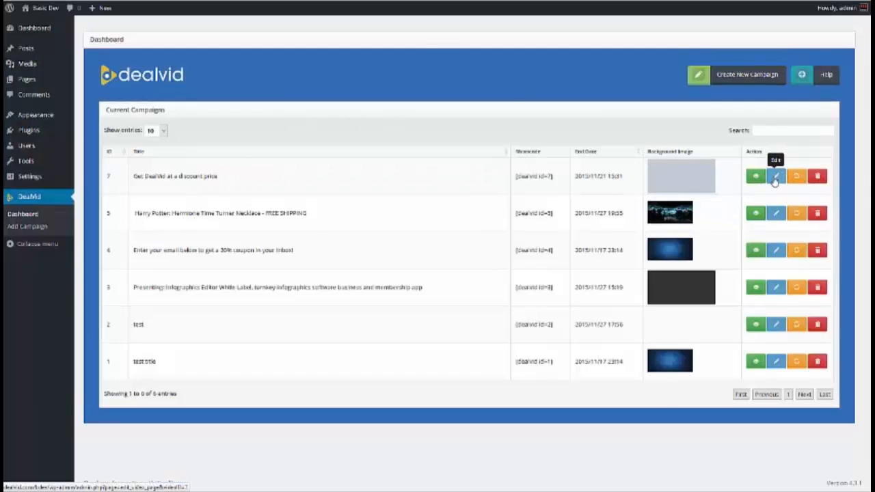
Edit the "Get DealVid at a discount price" campaign and change its background type to Image.
click(775, 178)
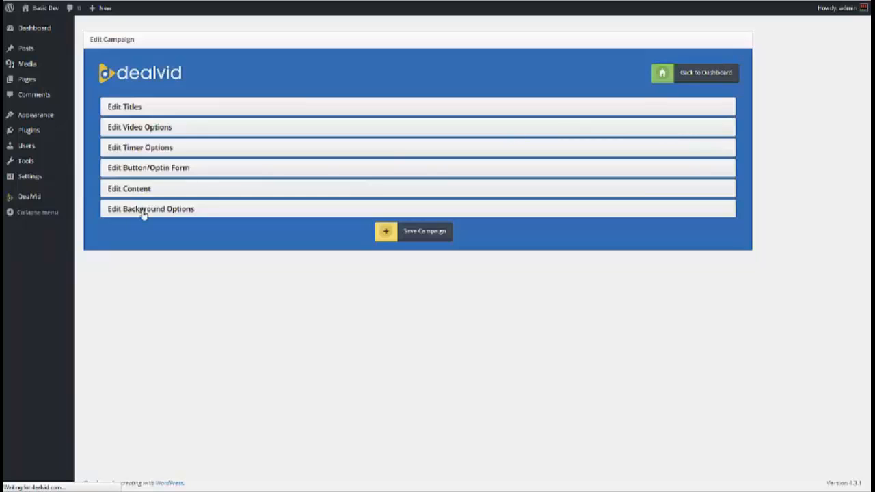
click(144, 214)
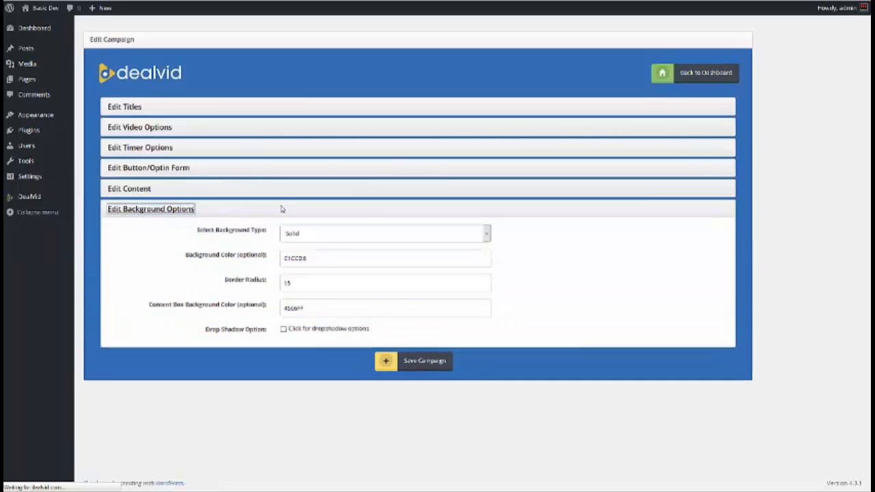
scroll(307, 366, down, 3)
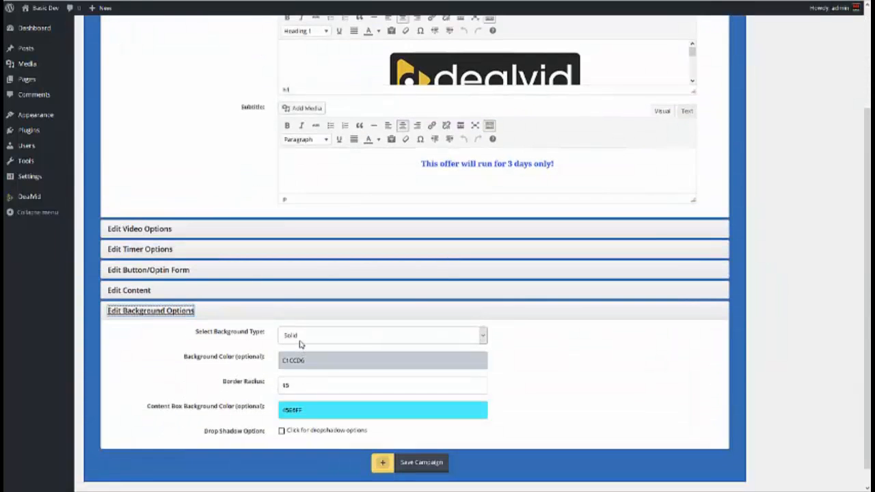
click(301, 341)
click(307, 355)
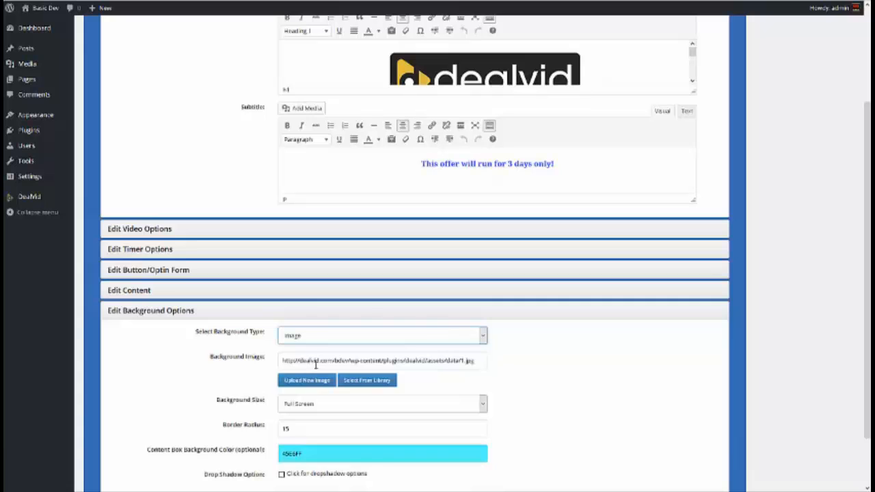
Replace the background image URL with the copied Harry Potter wallpaper address and save the campaign.
triple_click(316, 361)
key(ctrl+v)
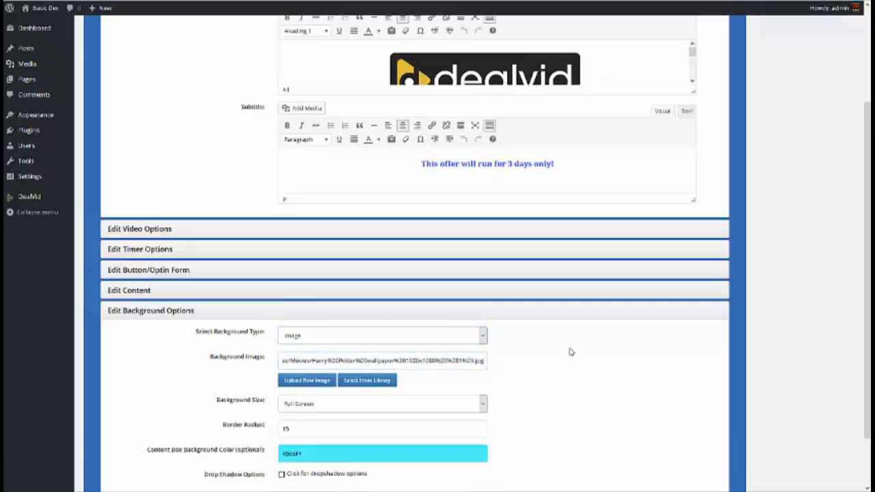
scroll(571, 352, down, 2)
click(412, 450)
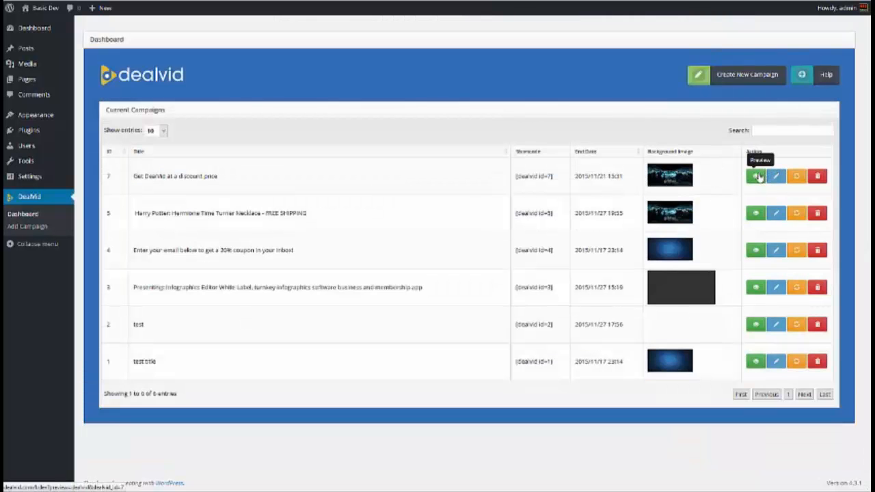
Preview the "Get DealVid at a discount price" campaign and examine it against the Harry Potter background image.
click(756, 176)
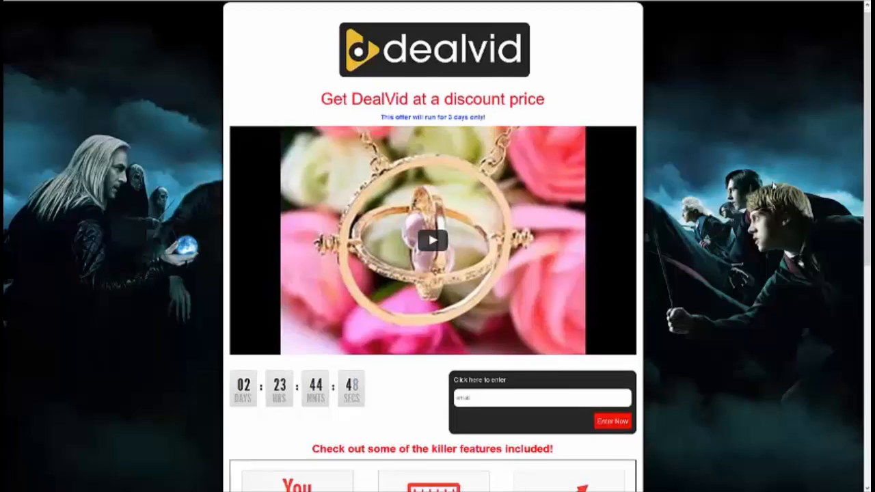
scroll(432, 246, down, 5)
scroll(289, 28, up, 6)
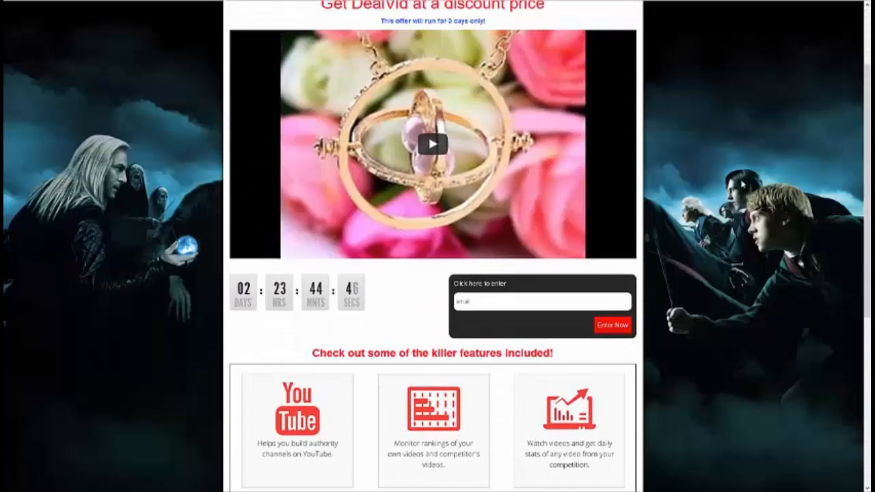